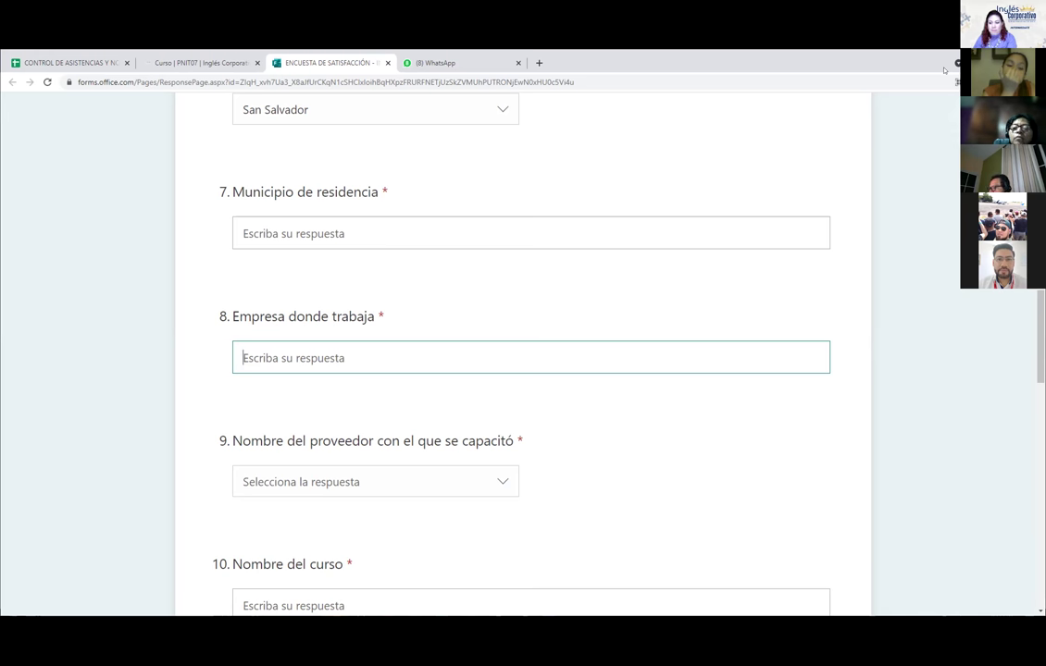
# - Look through the training provider options in question 9 for INGLES CORPORATIVO (REGAL INTERNATIONAL, S.A. DE C.V.), leaving it unanswered
pyautogui.click(362, 572)
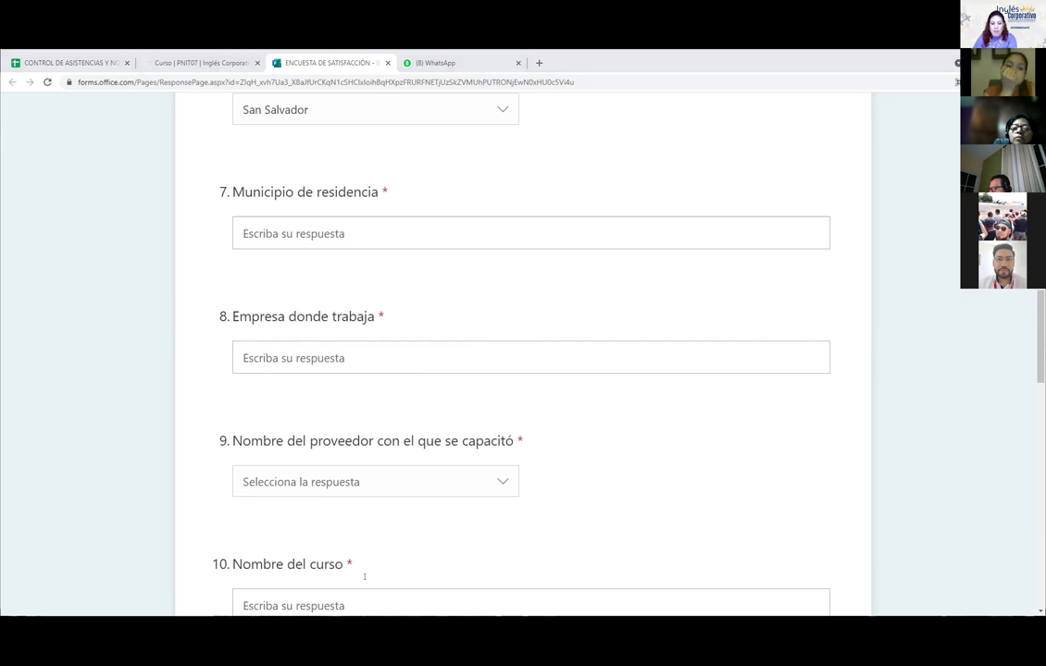
pyautogui.click(442, 485)
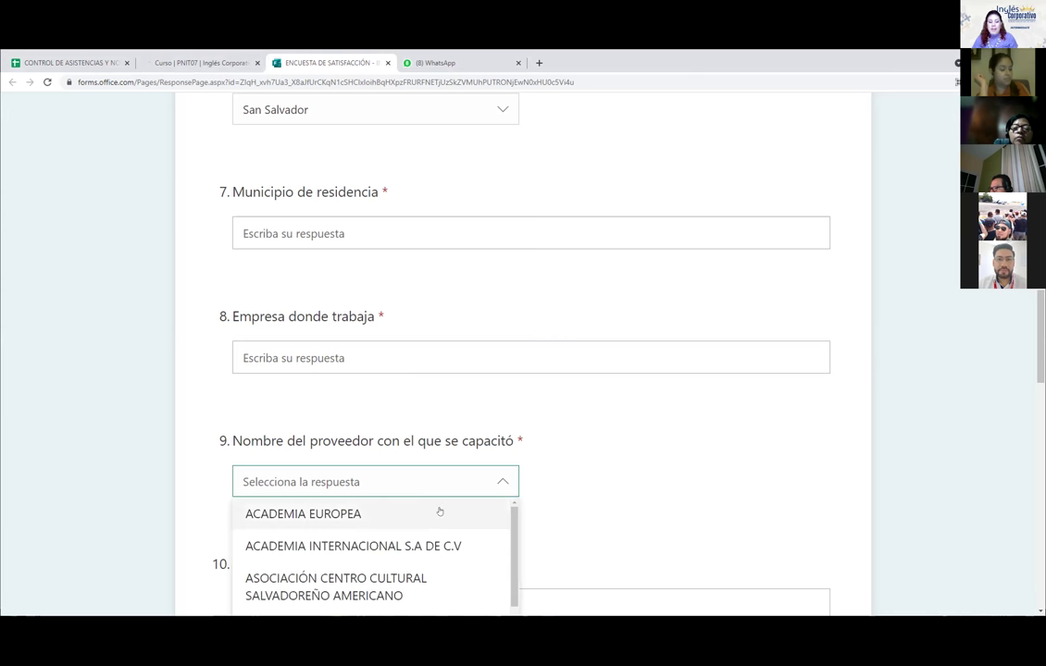
pyautogui.scroll(-3, 437, 506)
pyautogui.scroll(-1, 599, 475)
pyautogui.scroll(-4, 599, 475)
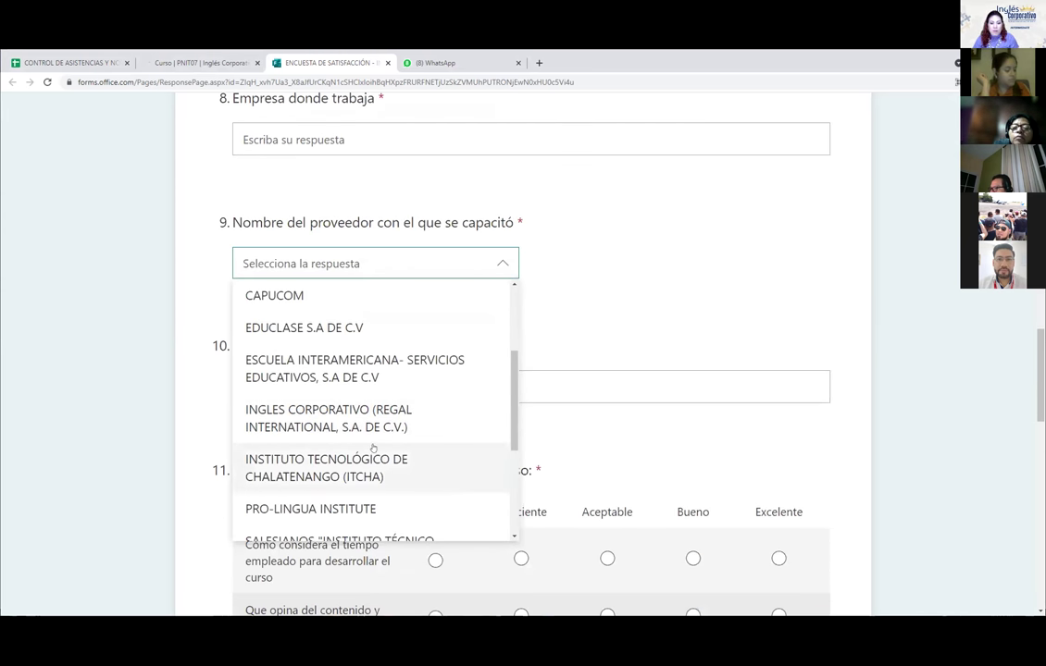
pyautogui.scroll(-1, 363, 465)
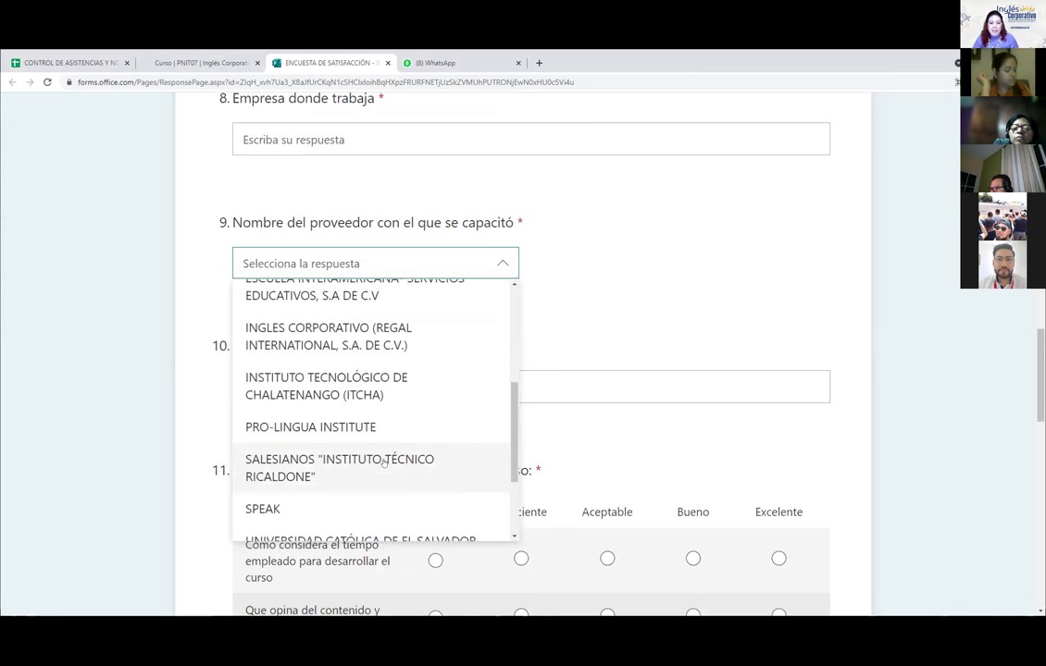
pyautogui.scroll(-2, 387, 485)
pyautogui.scroll(2, 390, 488)
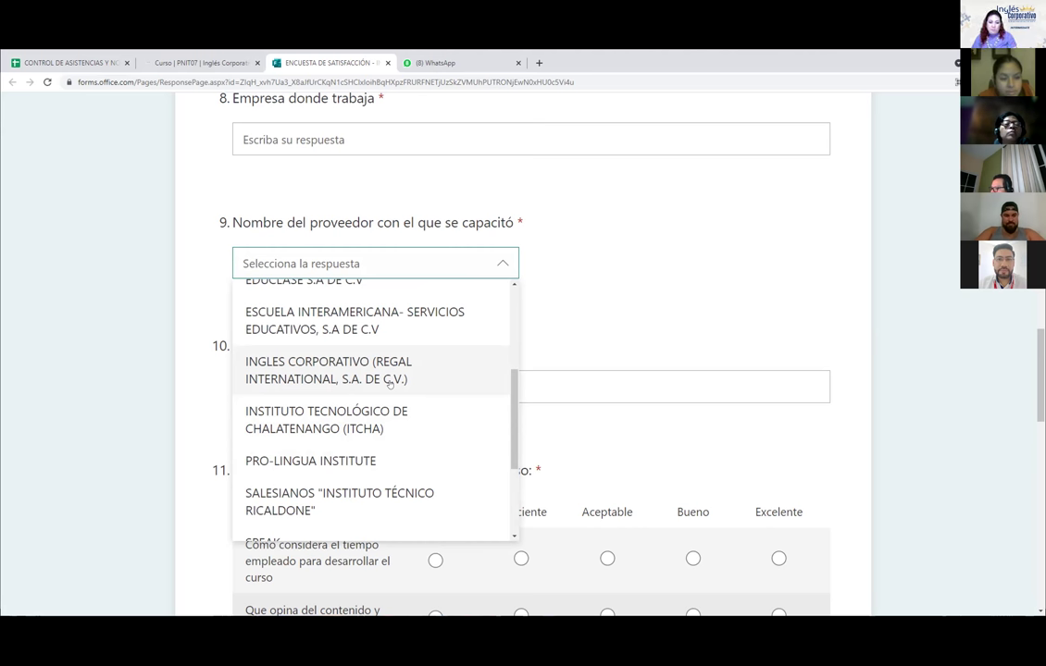
pyautogui.click(570, 297)
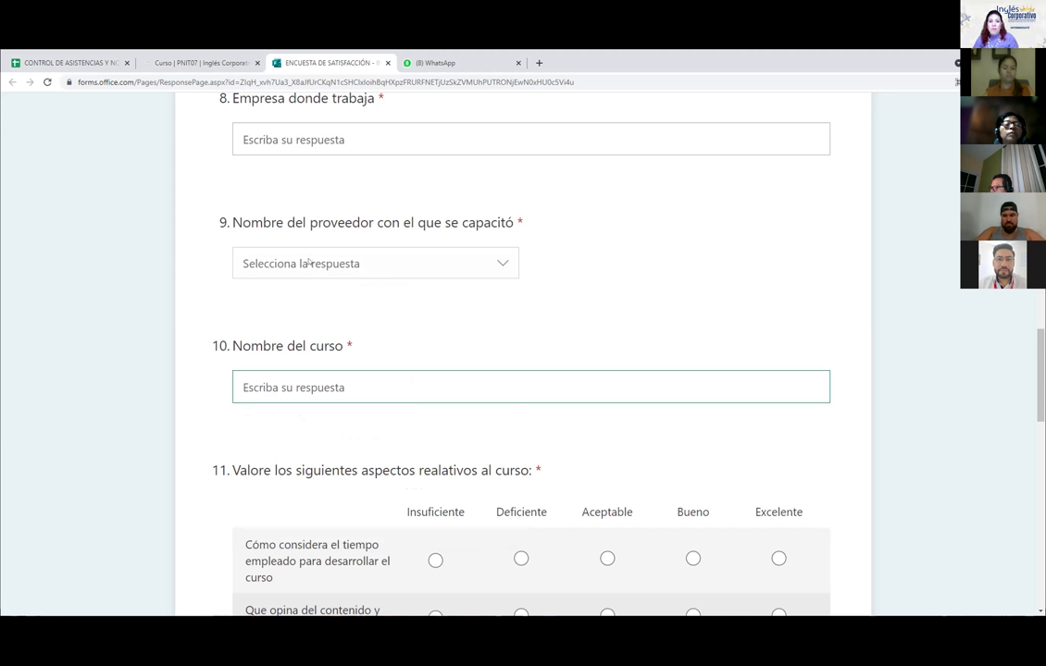
# - Copy the course name INGLES INTERMEDIO MODULO 1 from the WhatsApp message and paste it as the answer to question 10
pyautogui.click(463, 62)
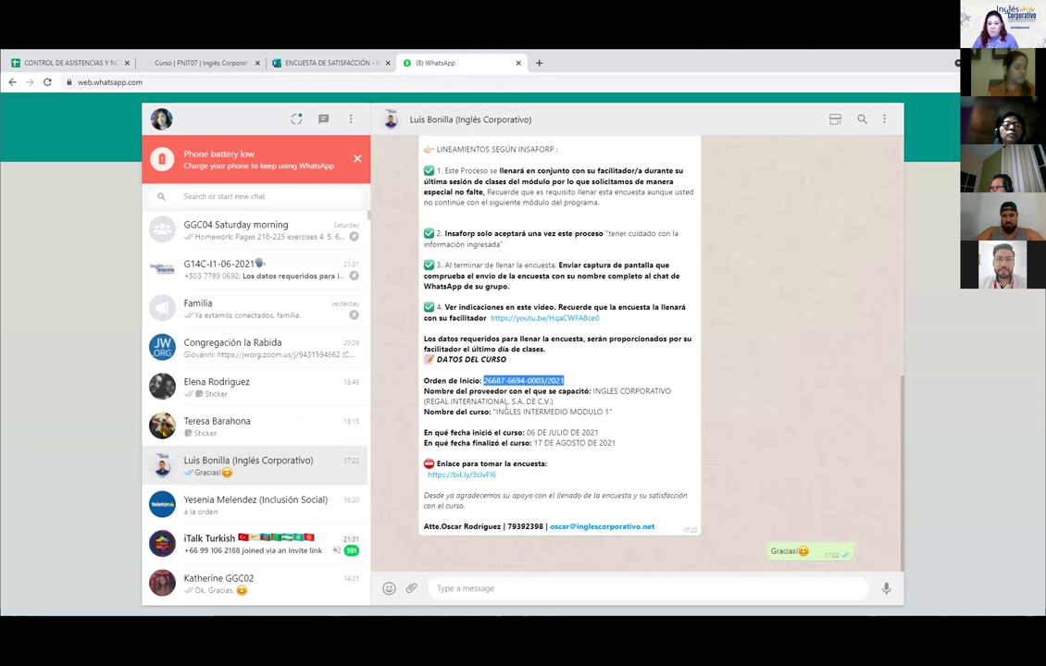
pyautogui.moveTo(613, 412); pyautogui.dragTo(495, 413)
pyautogui.rightClick(498, 415)
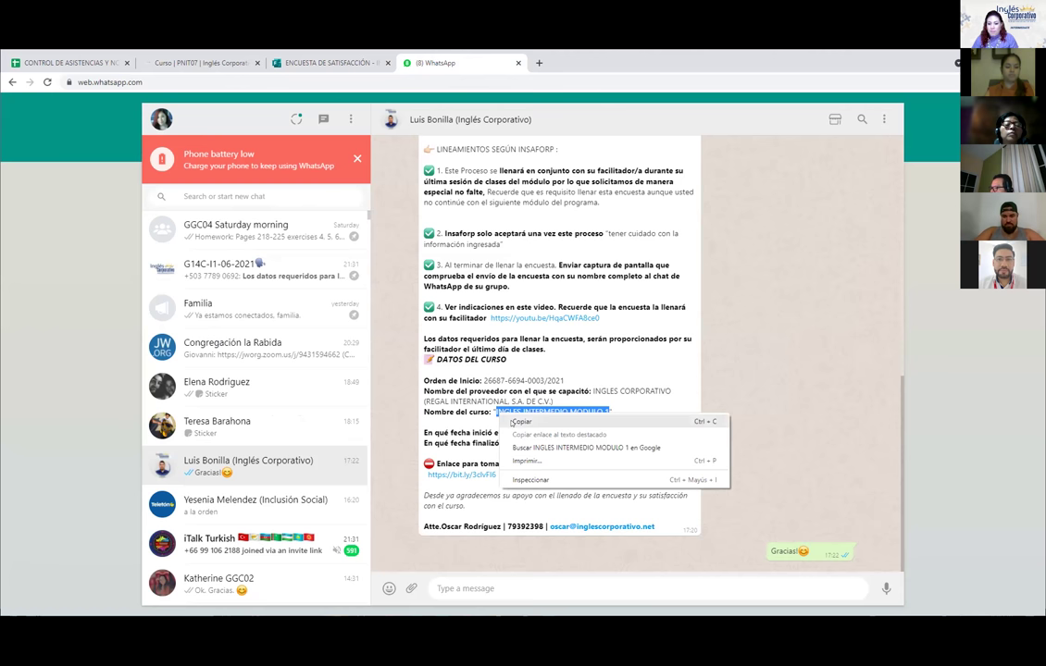
pyautogui.click(522, 421)
pyautogui.click(324, 63)
pyautogui.click(320, 380)
pyautogui.rightClick(321, 383)
pyautogui.click(349, 469)
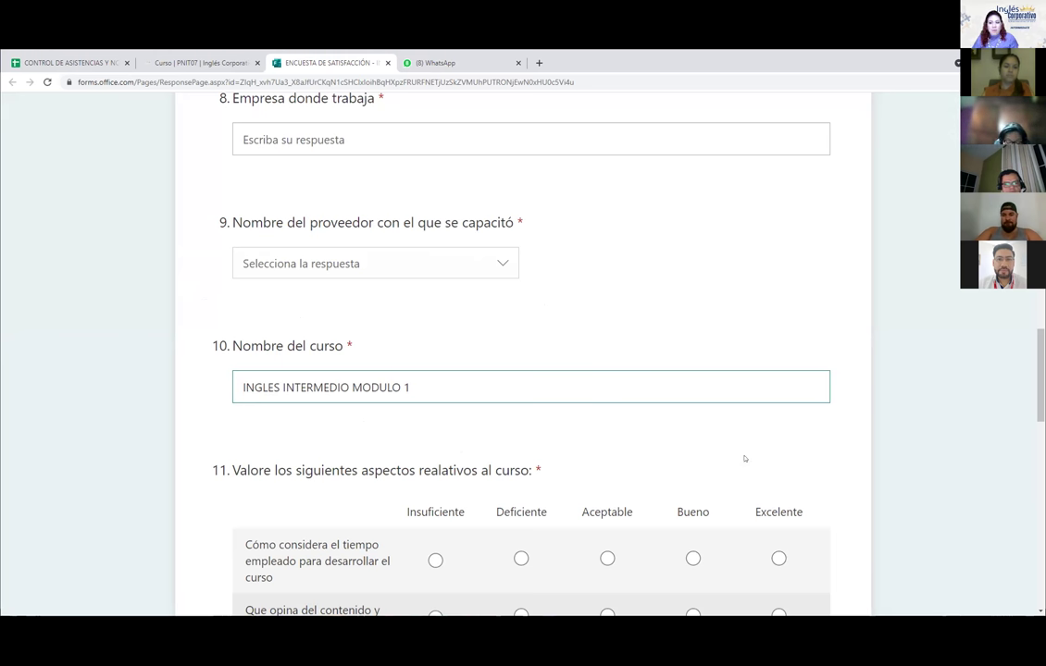
# - Rate all three course aspects in question 11 as Excelente: time spent, content and structure, and technological tools
pyautogui.scroll(-1, 797, 458)
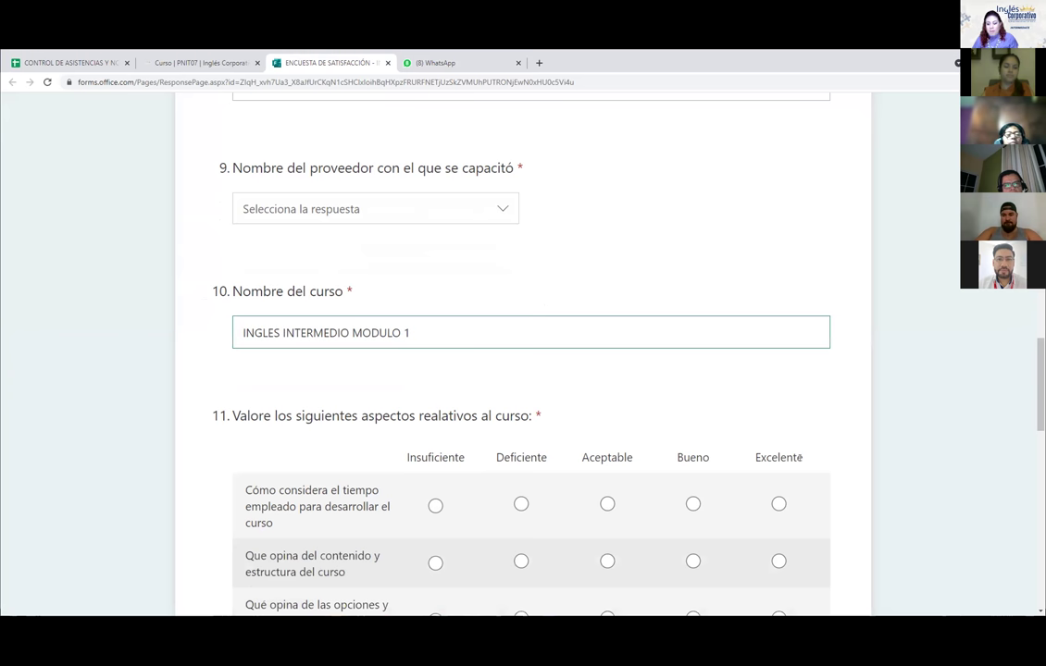
pyautogui.scroll(-2, 798, 458)
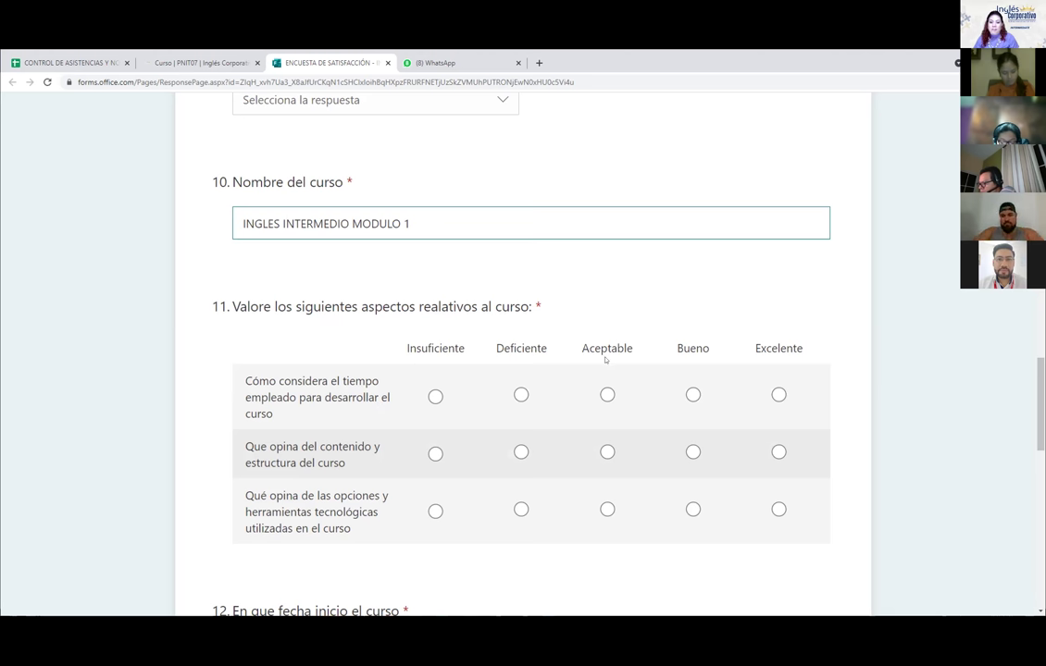
pyautogui.click(779, 395)
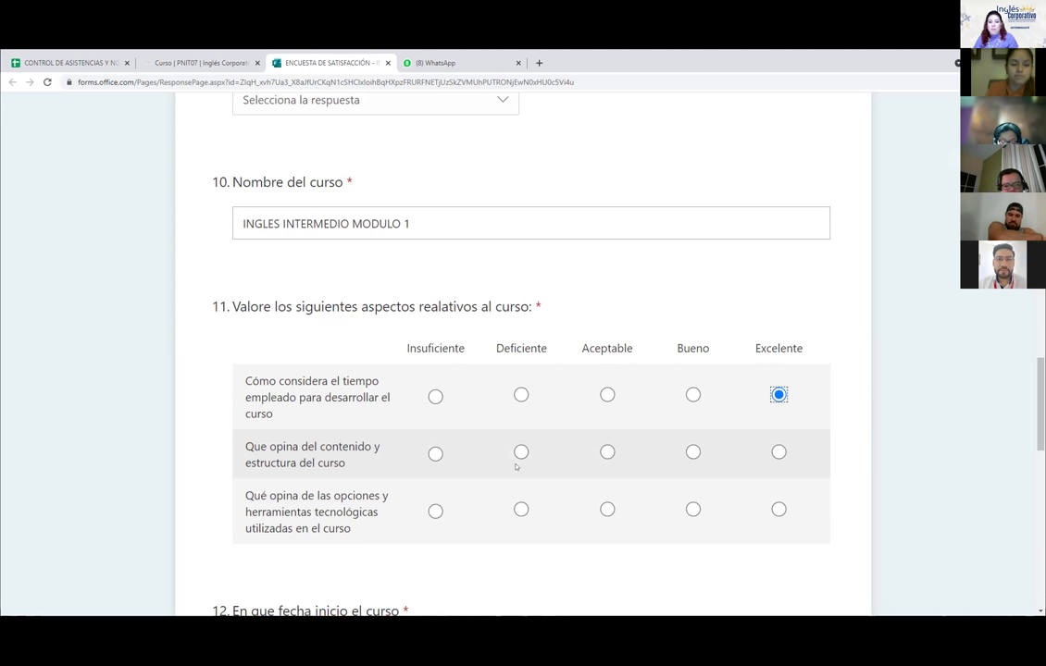
pyautogui.scroll(-1, 753, 482)
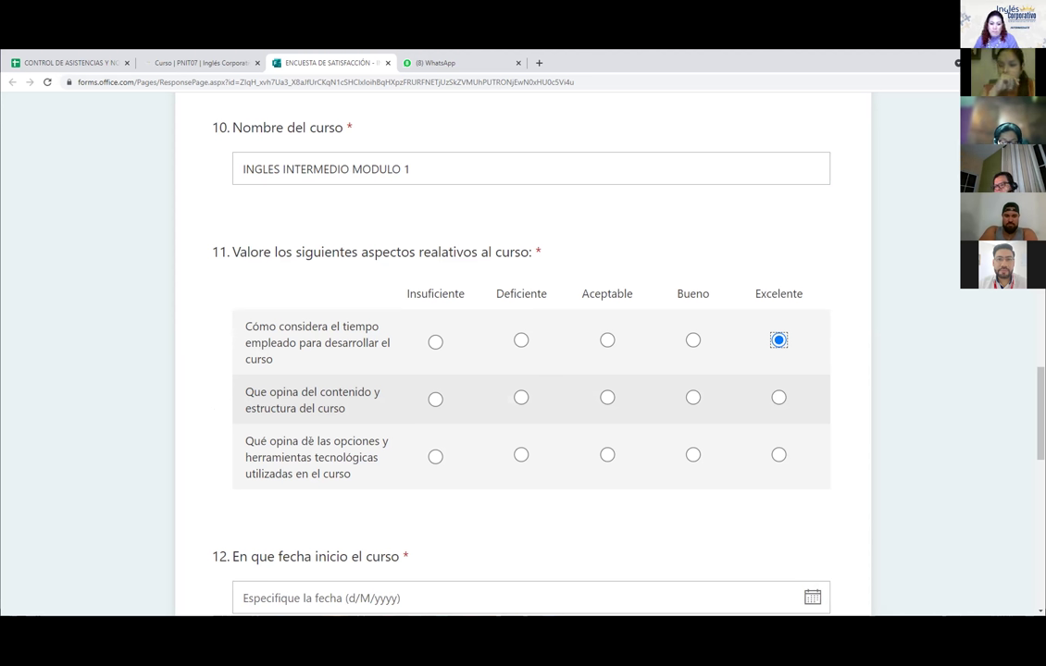
pyautogui.click(778, 397)
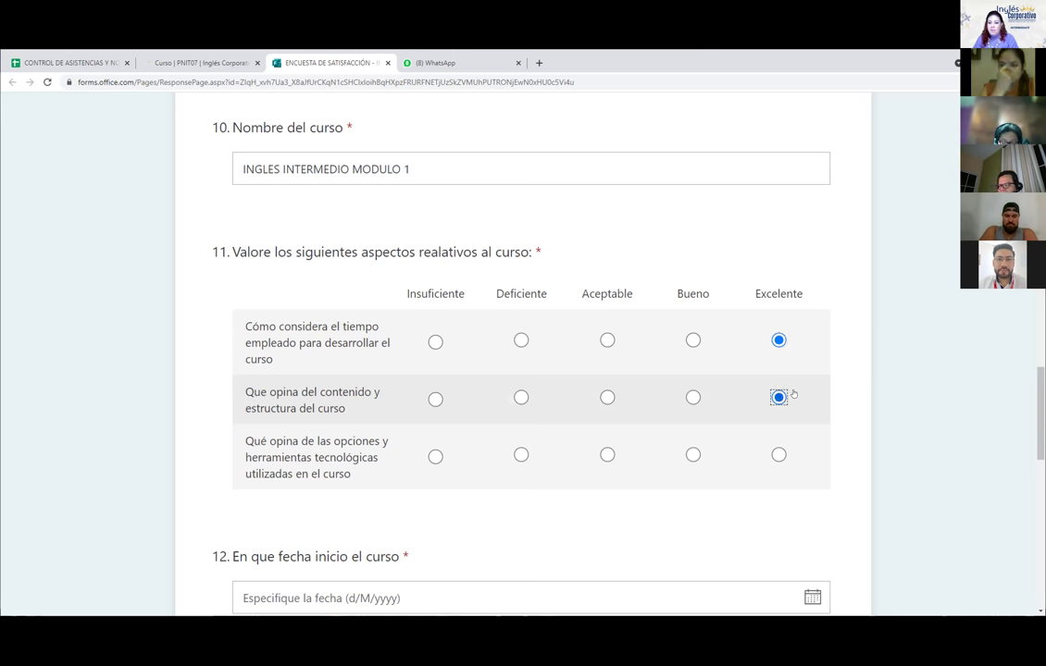
pyautogui.scroll(-1, 462, 472)
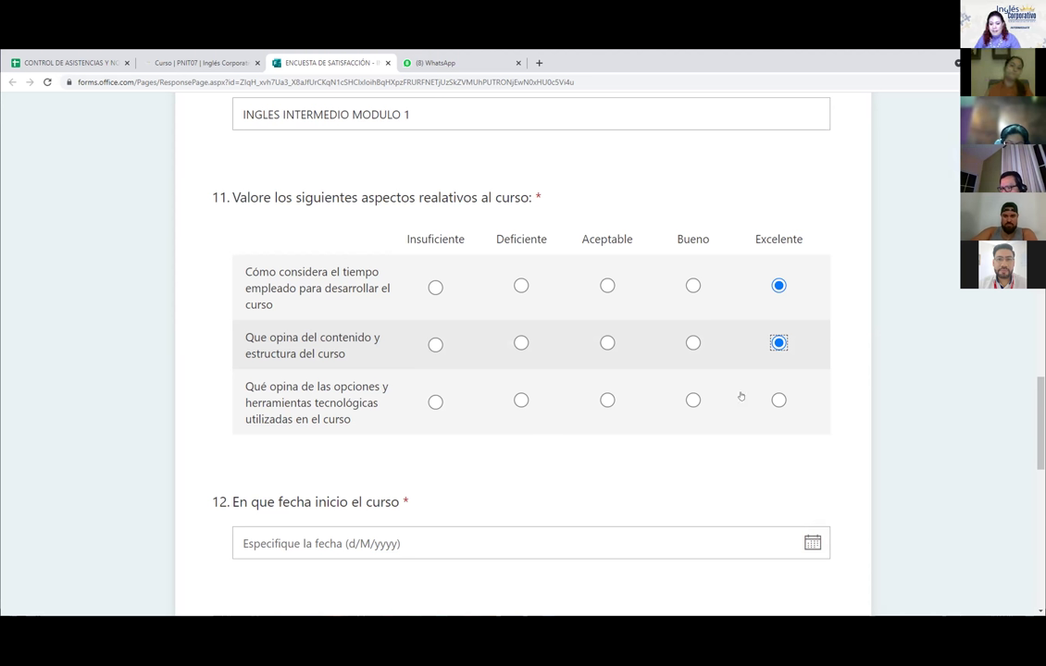
pyautogui.click(777, 400)
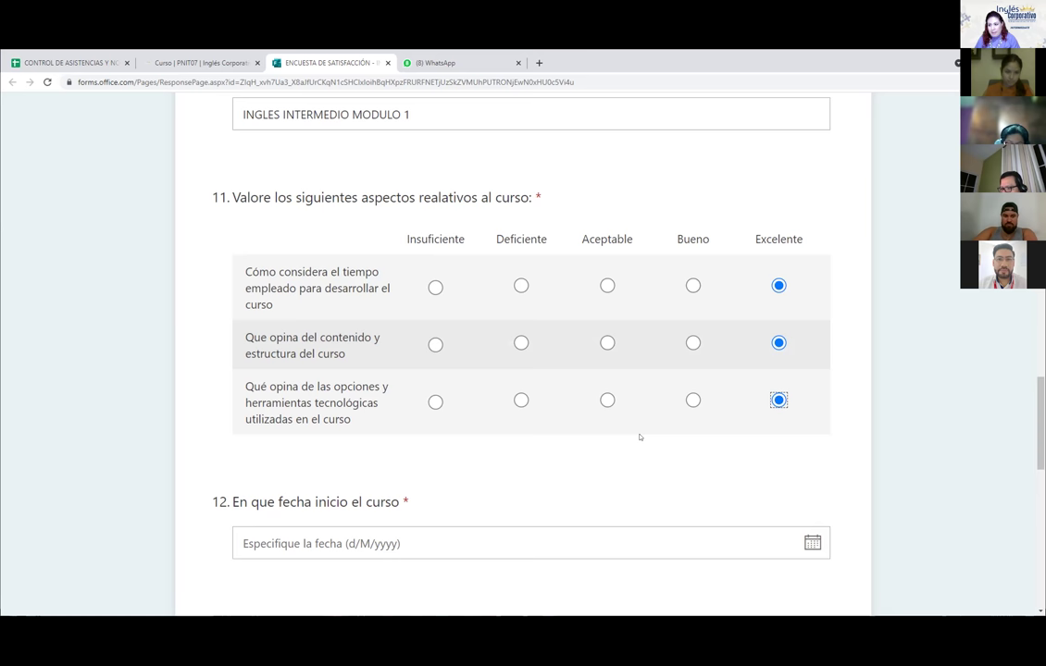
# - Check the course start date in the WhatsApp message and set question 12 to 6/7/2021
pyautogui.scroll(-1, 637, 432)
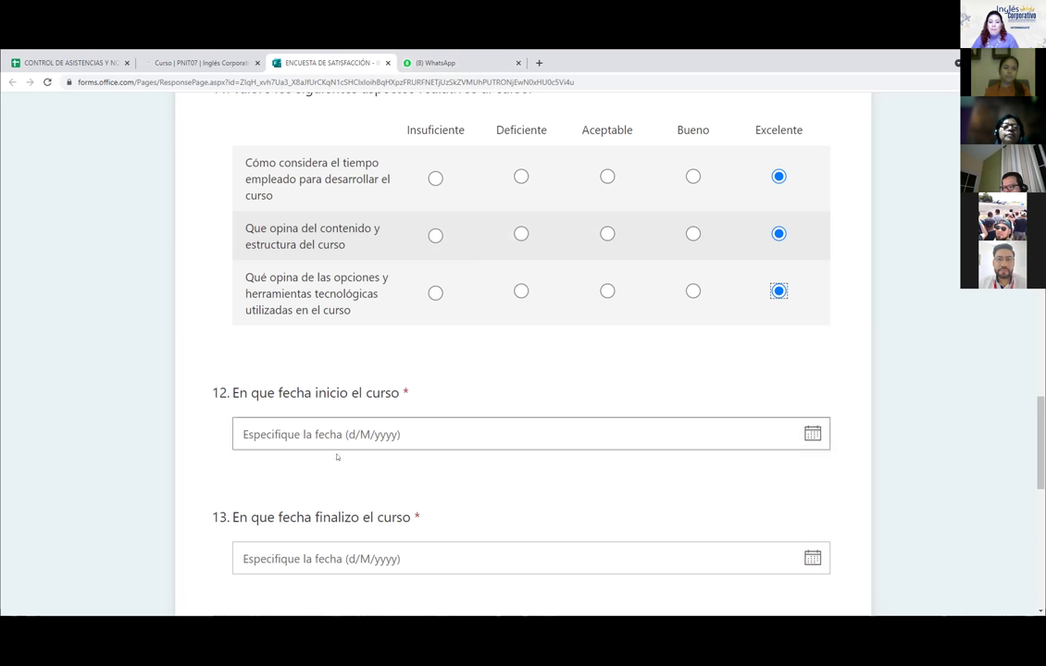
pyautogui.scroll(-1, 337, 456)
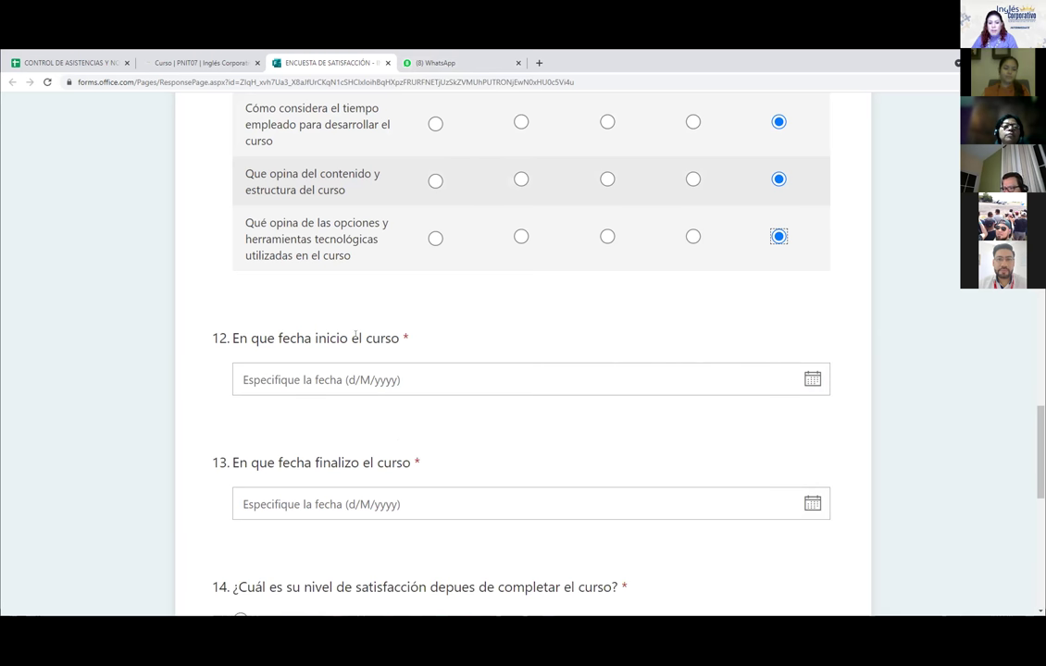
pyautogui.click(588, 379)
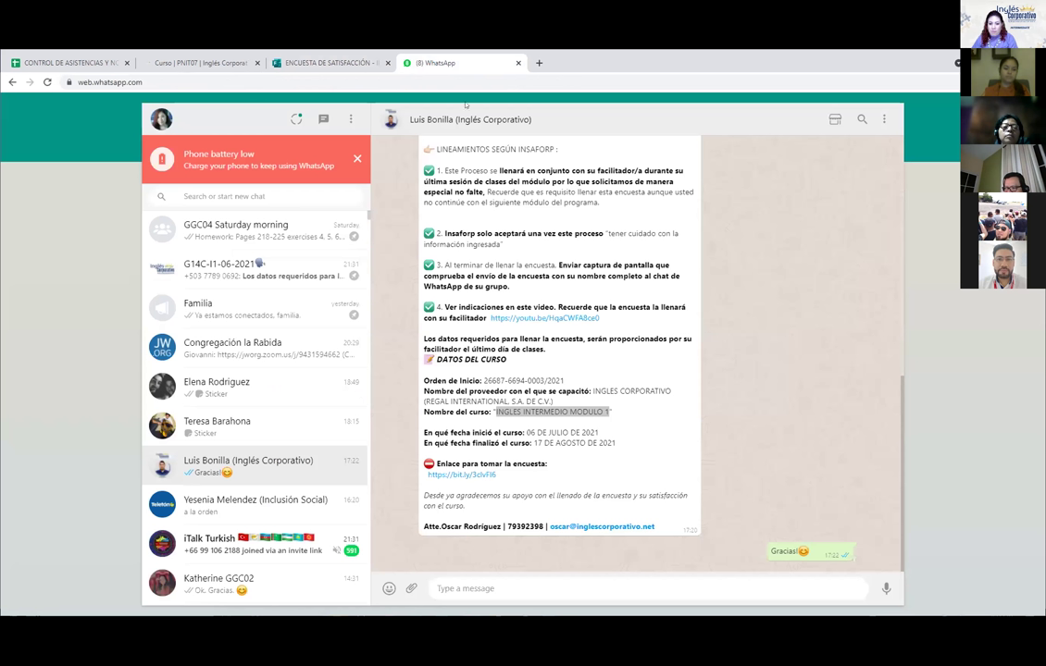
pyautogui.click(435, 63)
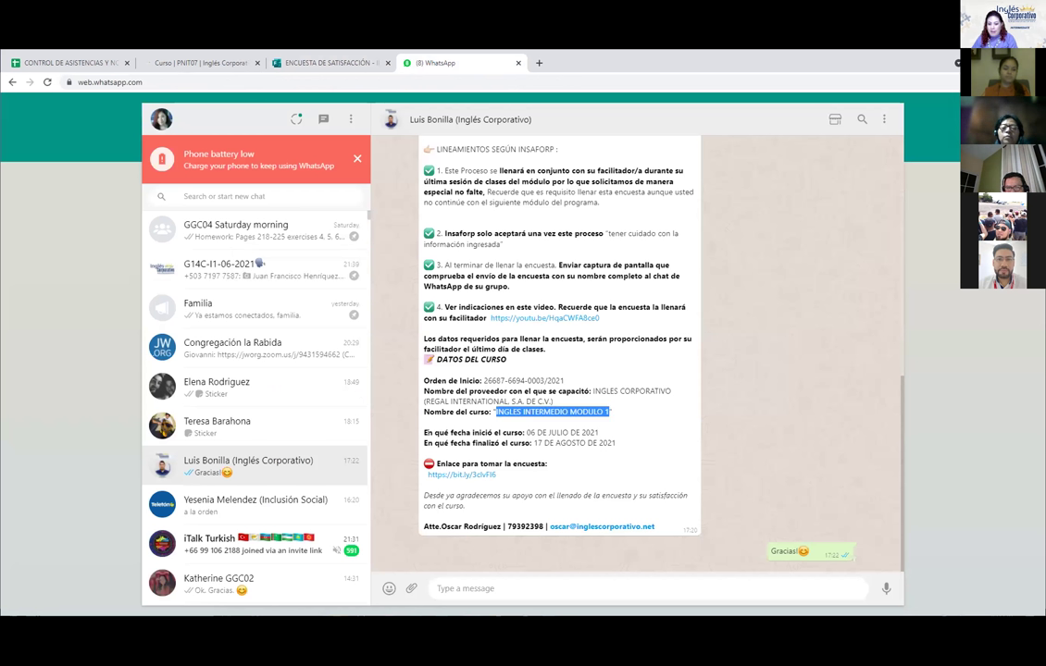
pyautogui.moveTo(598, 433); pyautogui.dragTo(528, 432)
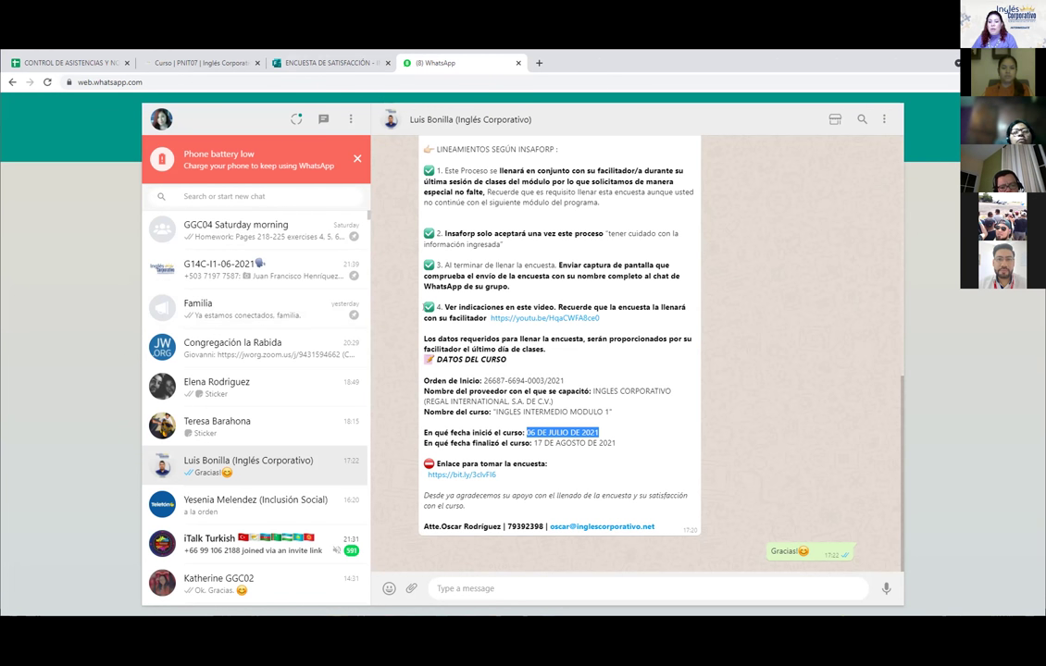
pyautogui.hotkey('ctrl', 'shift', 'Tab')
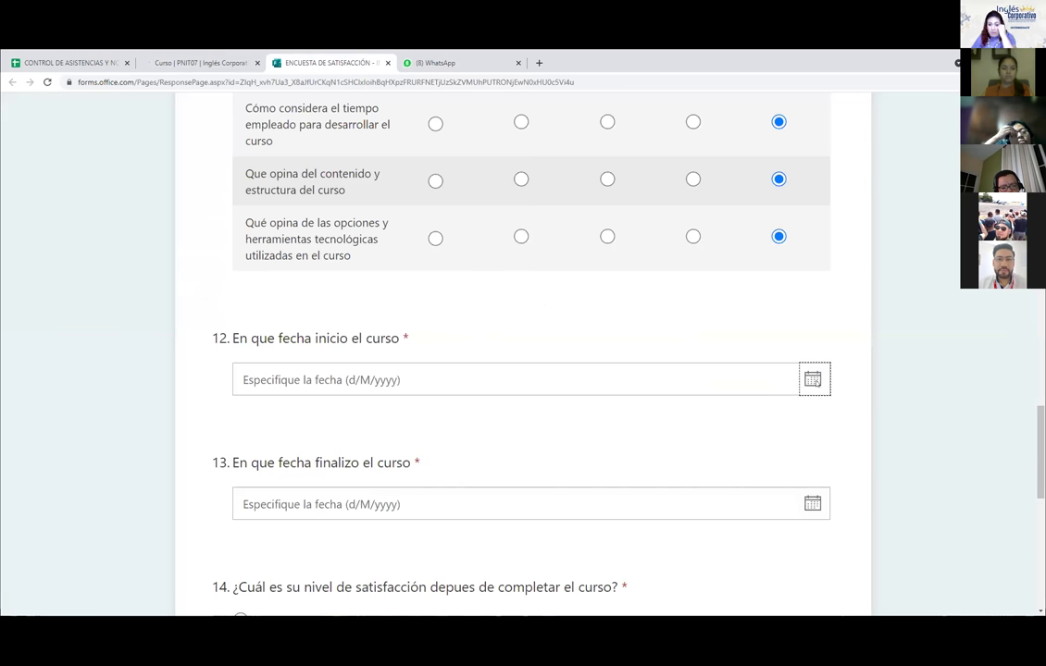
pyautogui.click(814, 380)
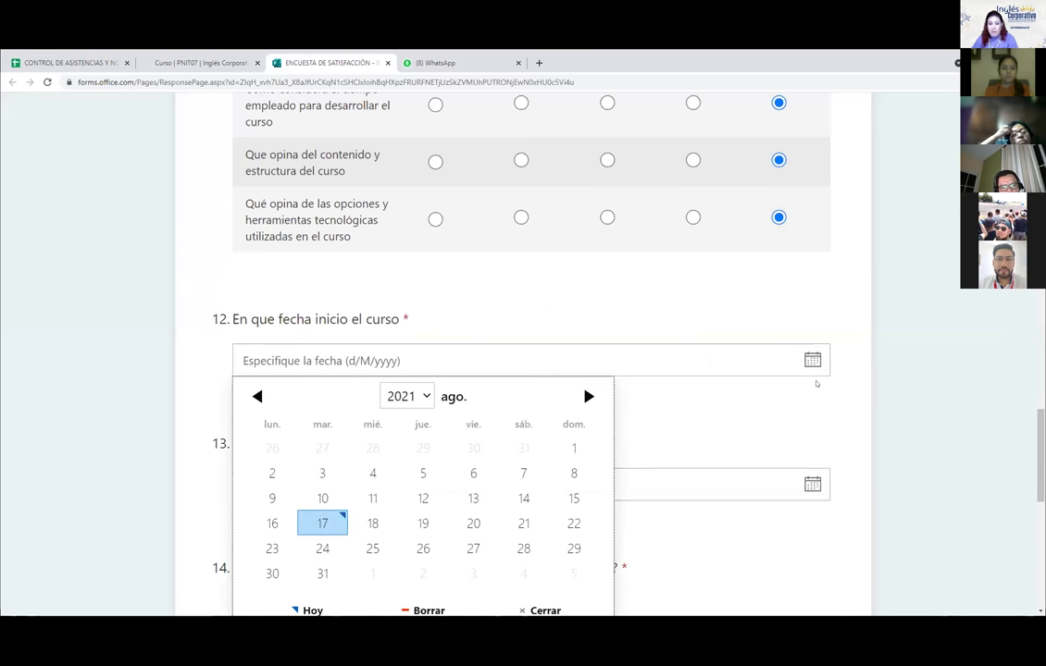
pyautogui.click(250, 399)
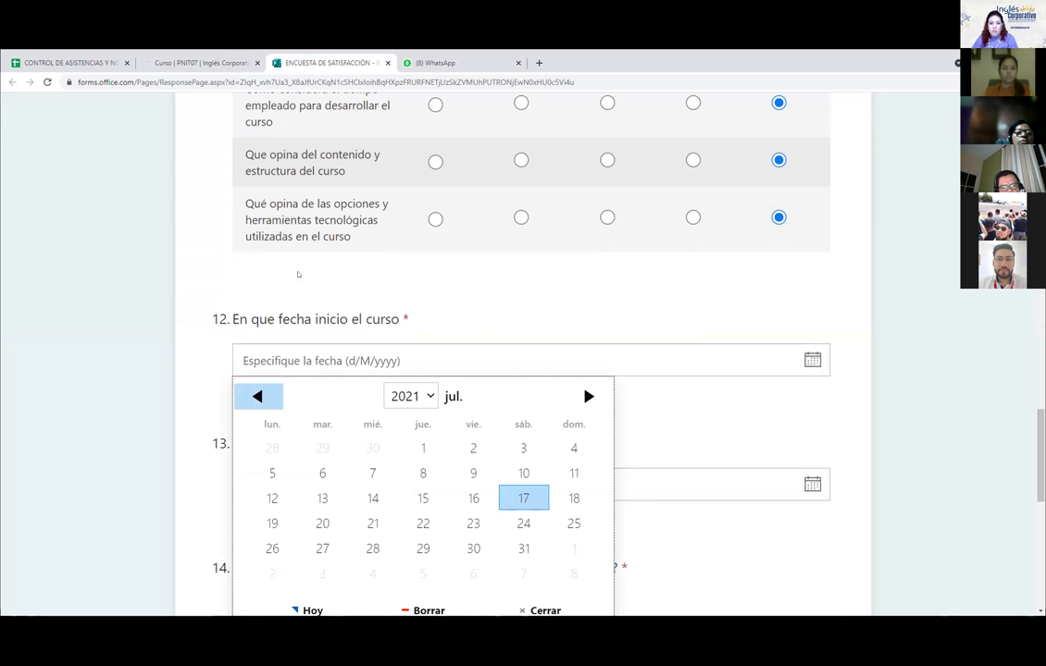
pyautogui.click(450, 63)
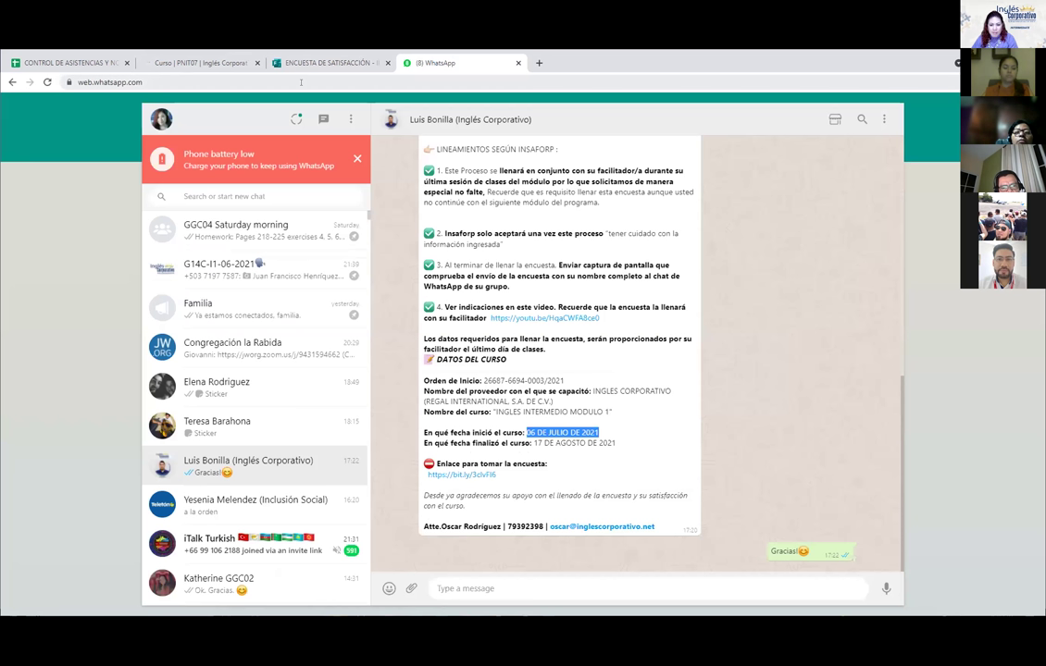
pyautogui.click(323, 63)
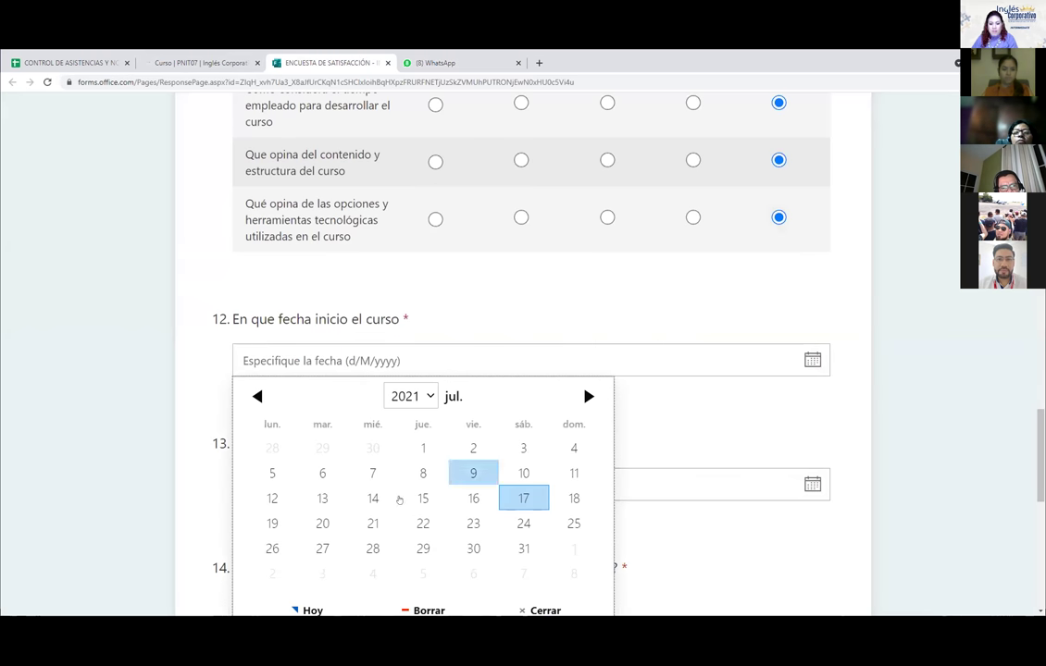
pyautogui.click(319, 474)
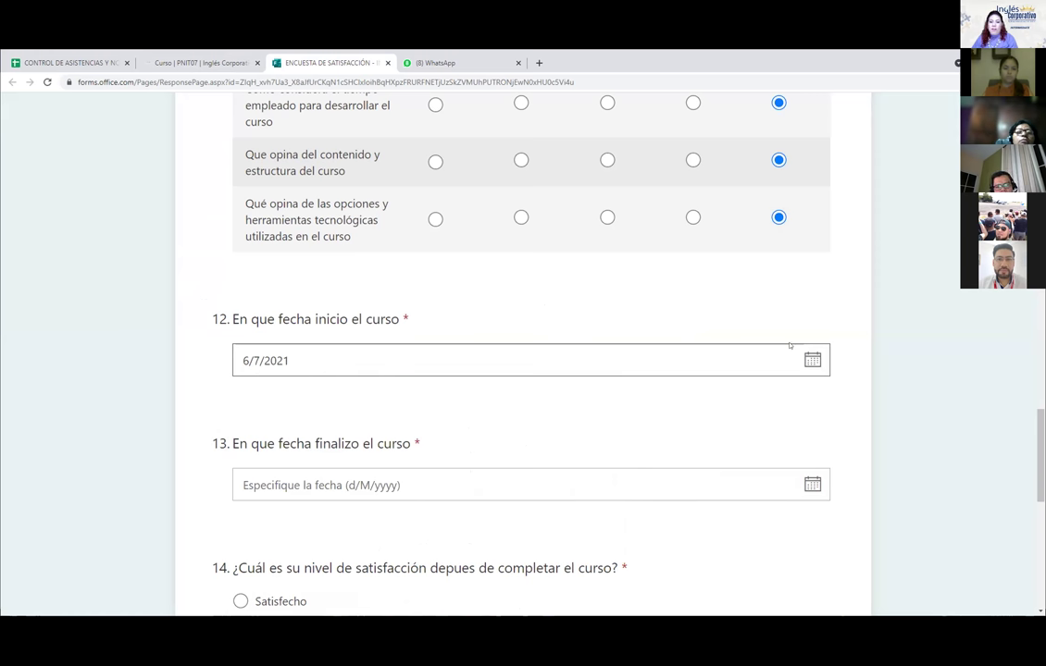
# - Switch to WhatsApp and highlight the course end date in the course details message
pyautogui.scroll(-2, 437, 448)
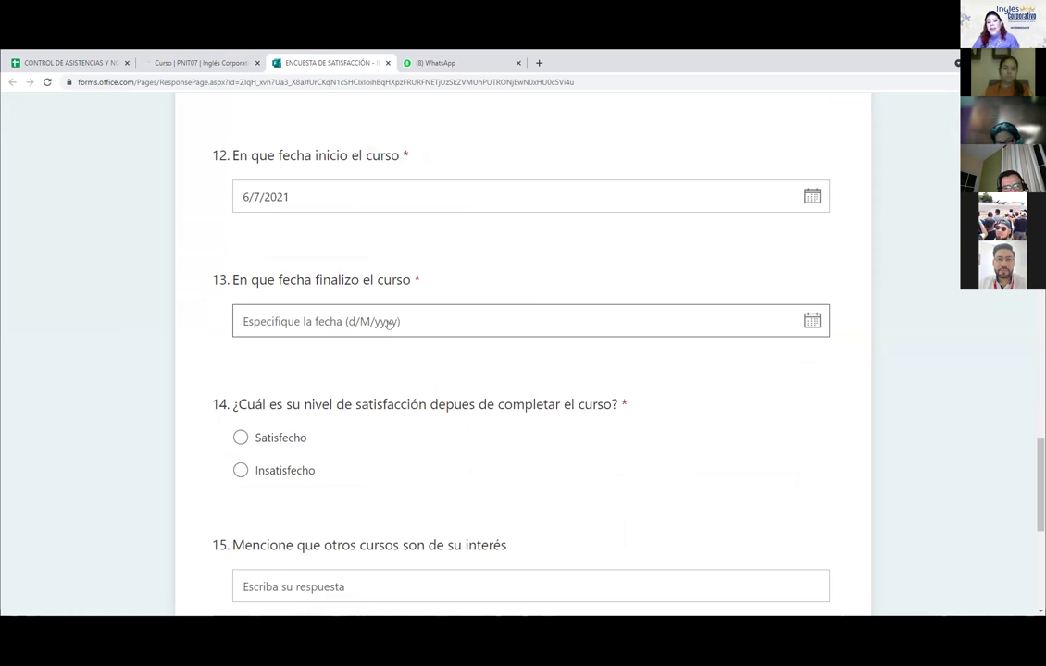
pyautogui.click(465, 61)
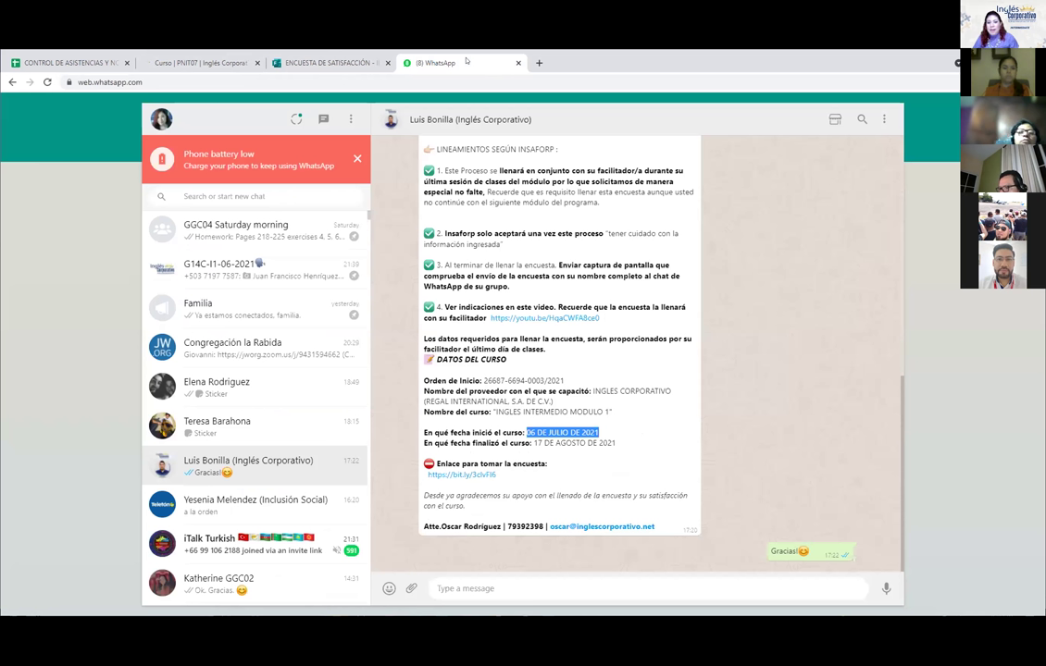
pyautogui.moveTo(618, 444); pyautogui.dragTo(534, 443)
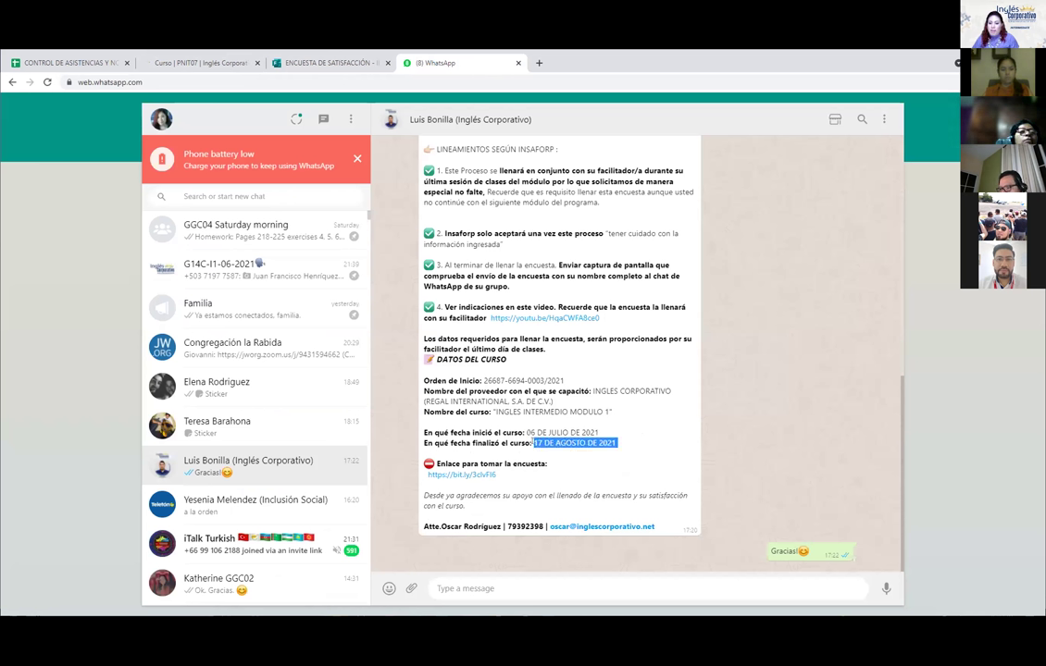
# - Return to the survey form and set the date in question 12 to 17/8/2021
pyautogui.click(332, 62)
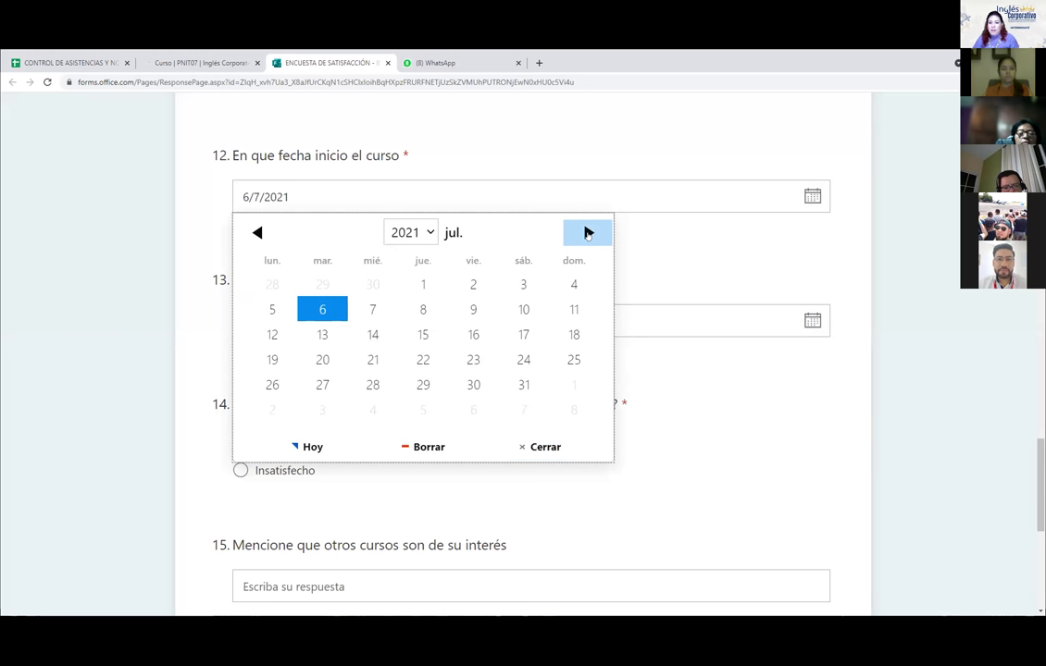
pyautogui.click(589, 233)
pyautogui.click(322, 360)
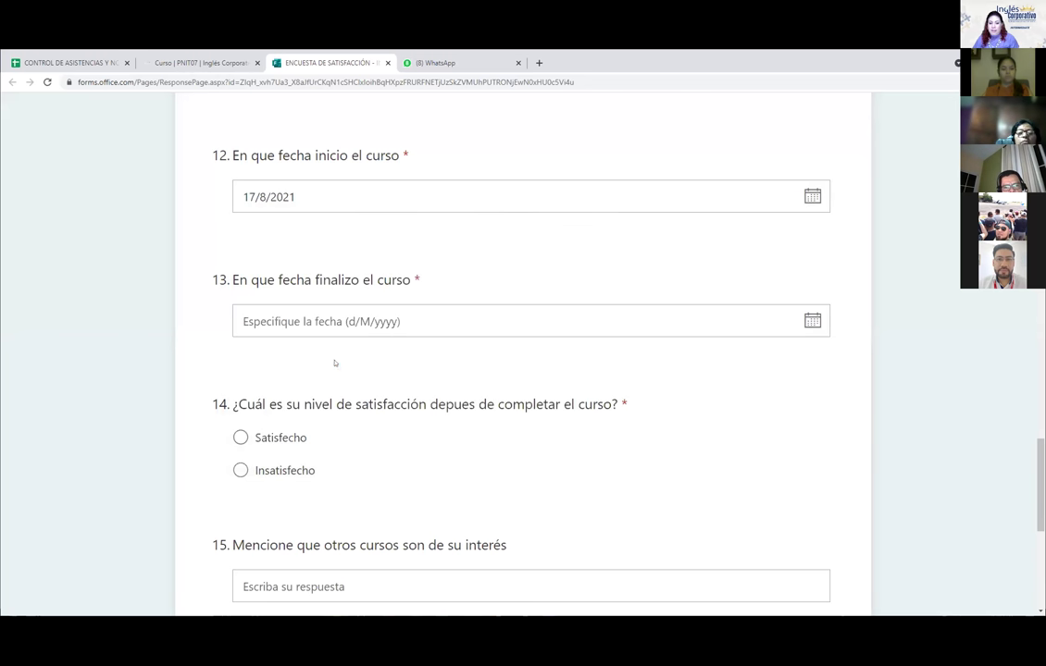
# - Correct the course start date in question 12 to 6/7/2021
pyautogui.click(326, 197)
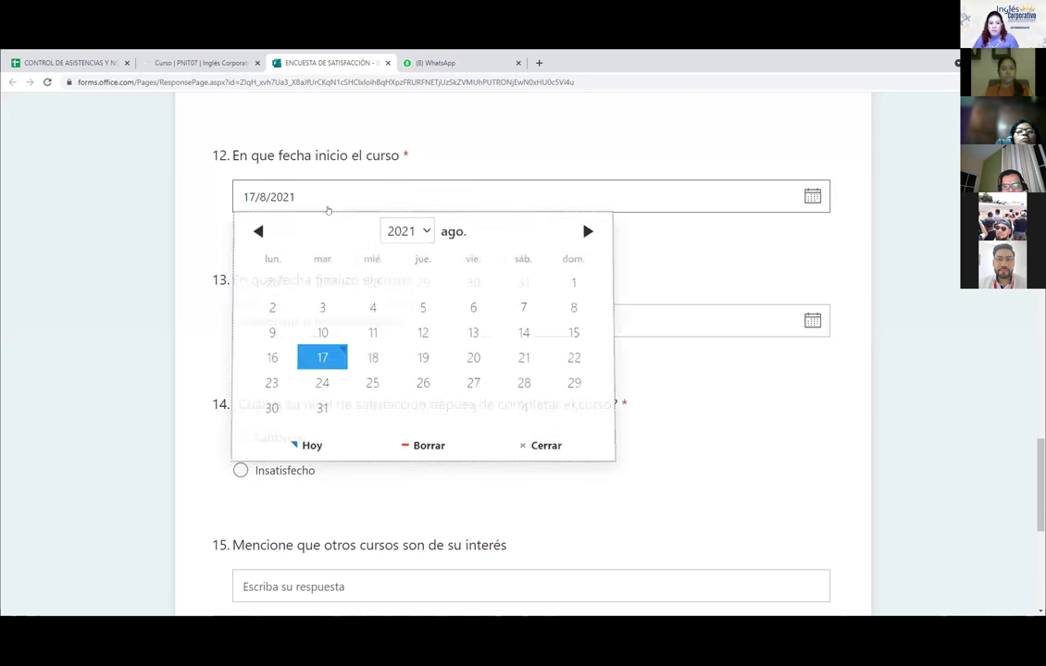
pyautogui.click(258, 232)
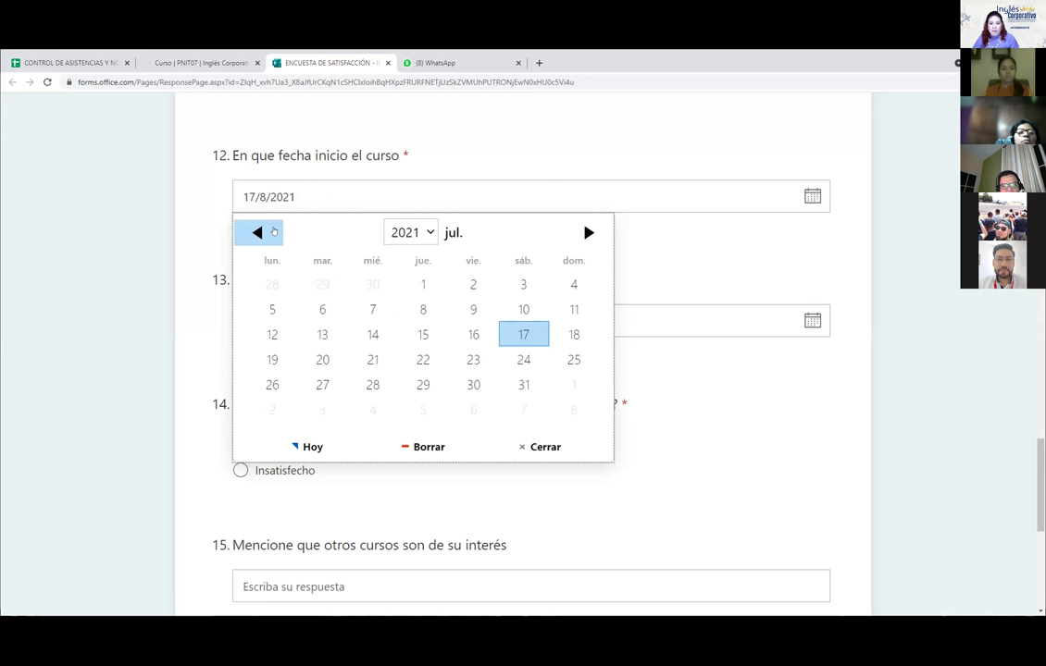
pyautogui.click(322, 309)
# - Set the course end date in question 13 to 17/8/2021
pyautogui.click(378, 334)
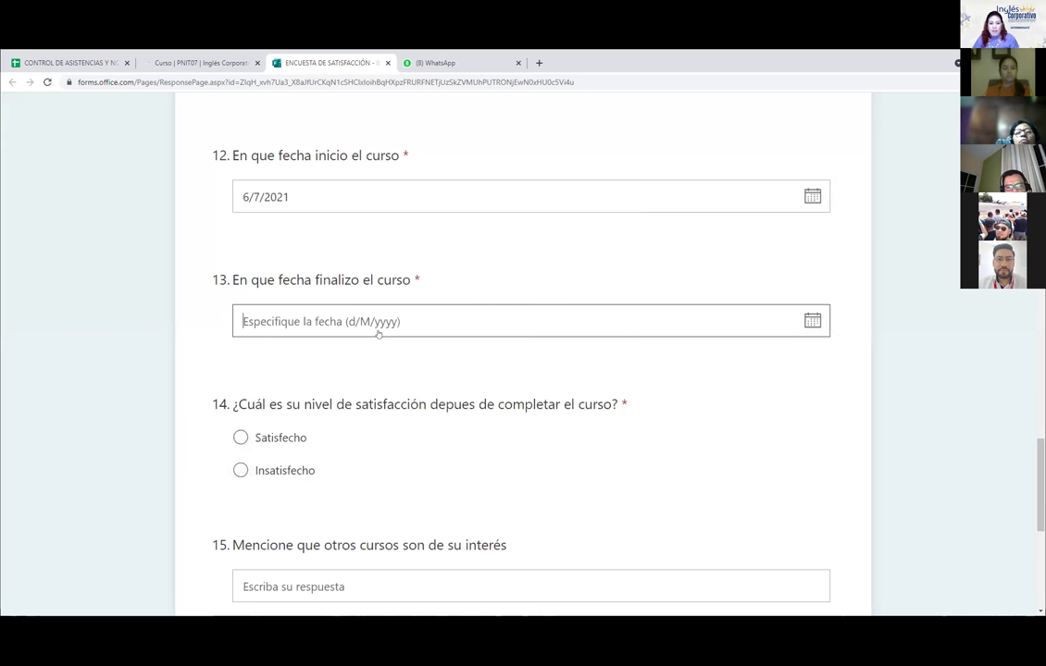
pyautogui.click(586, 356)
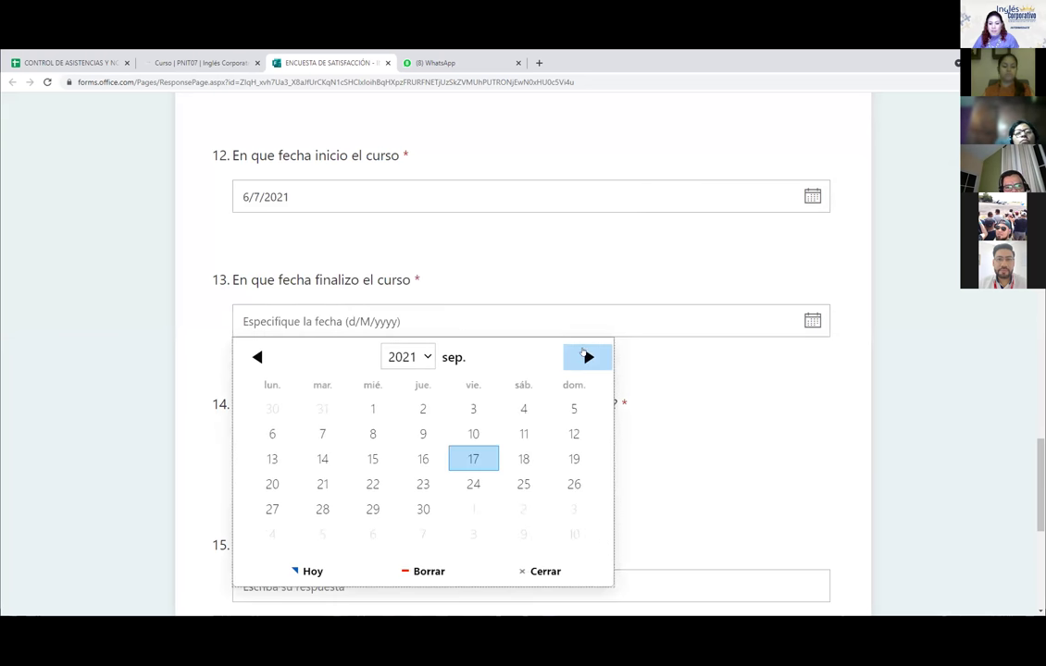
pyautogui.click(257, 357)
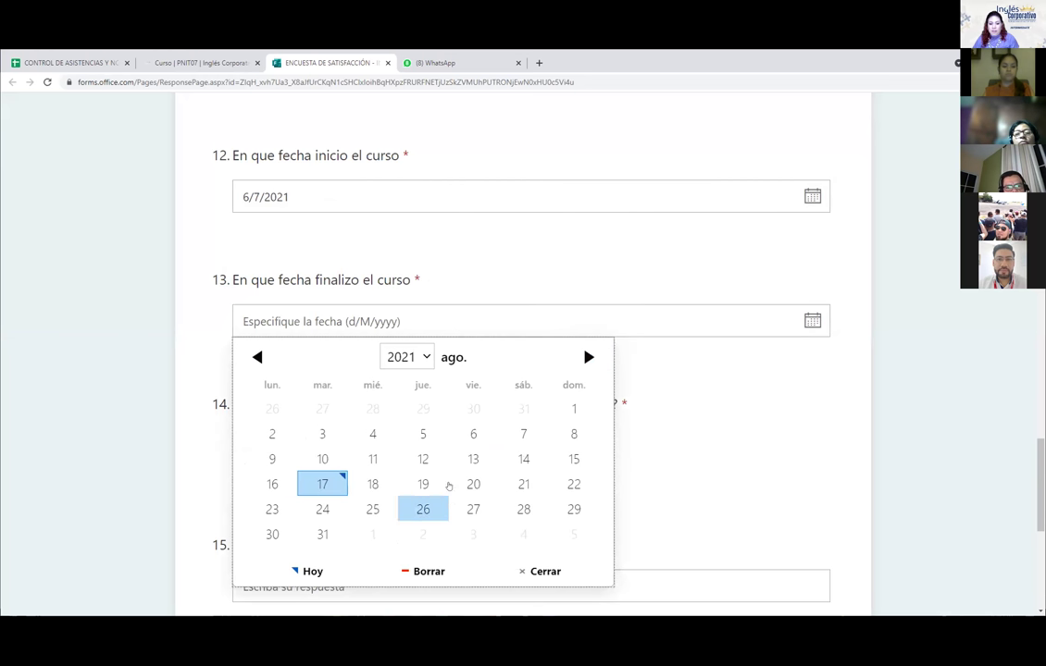
pyautogui.click(324, 485)
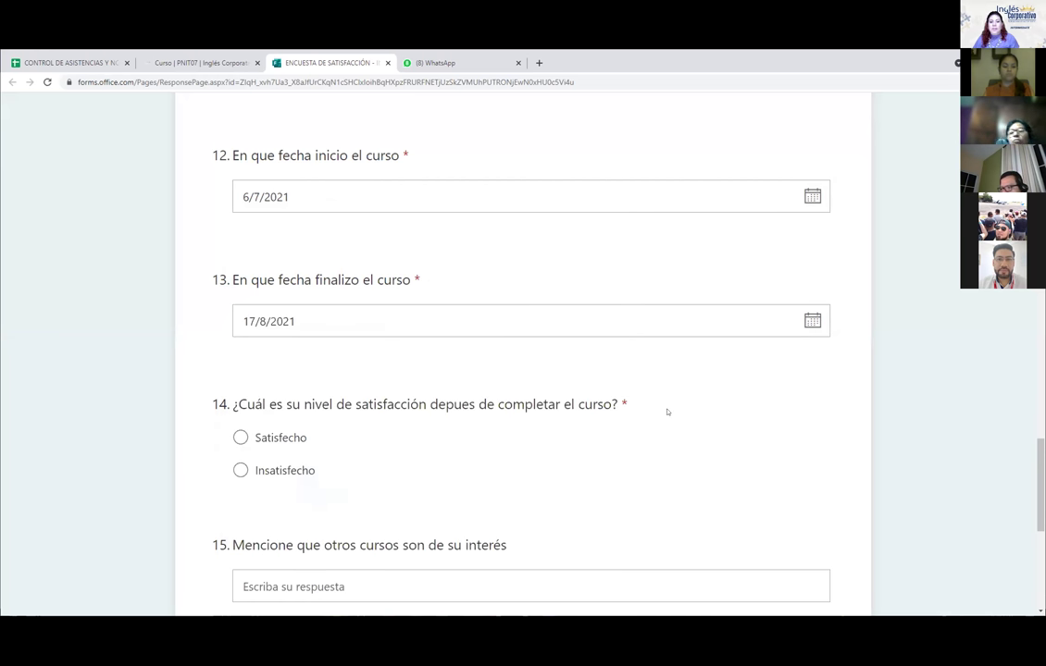
# - Review the date questions and check the selected start date in question 12's calendar, leaving it as it is
pyautogui.scroll(-1, 667, 412)
pyautogui.scroll(-1, 665, 410)
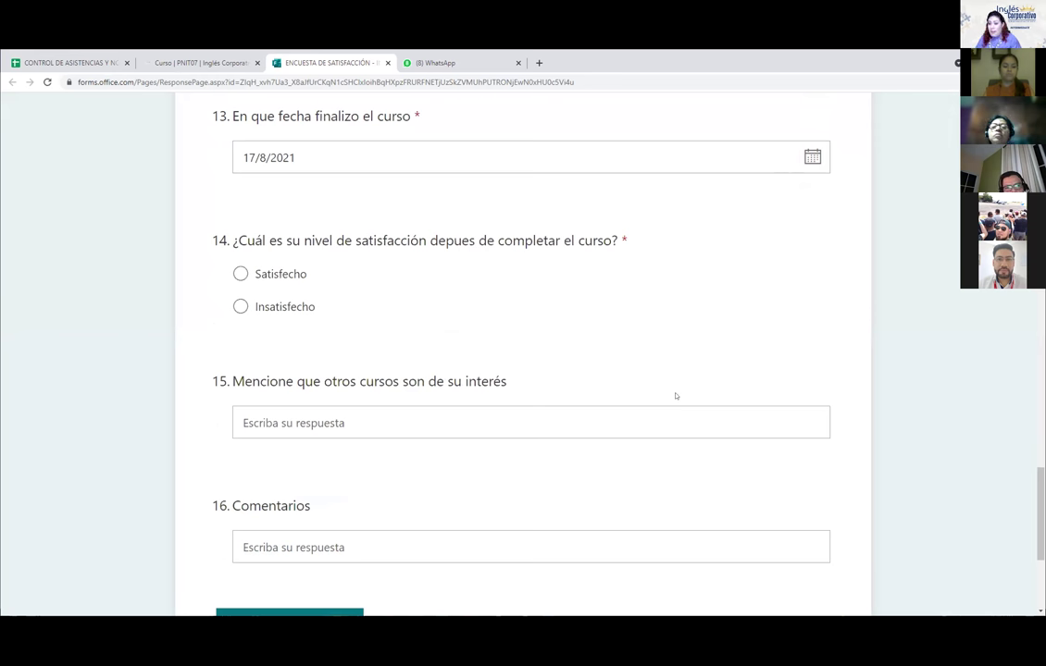
pyautogui.scroll(2, 675, 396)
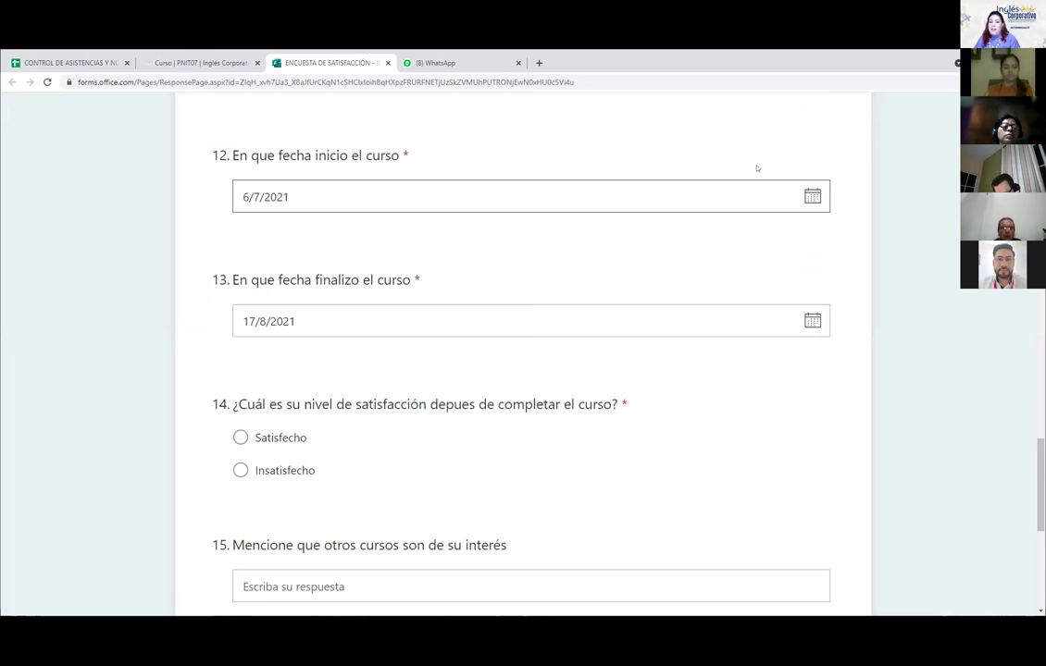
pyautogui.click(811, 196)
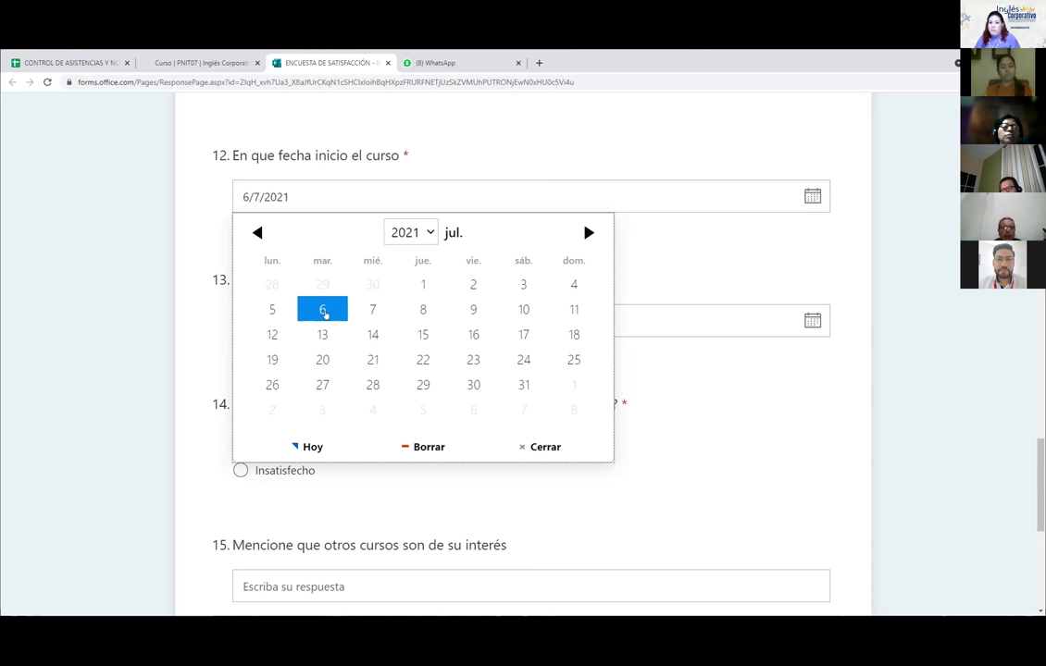
pyautogui.click(738, 239)
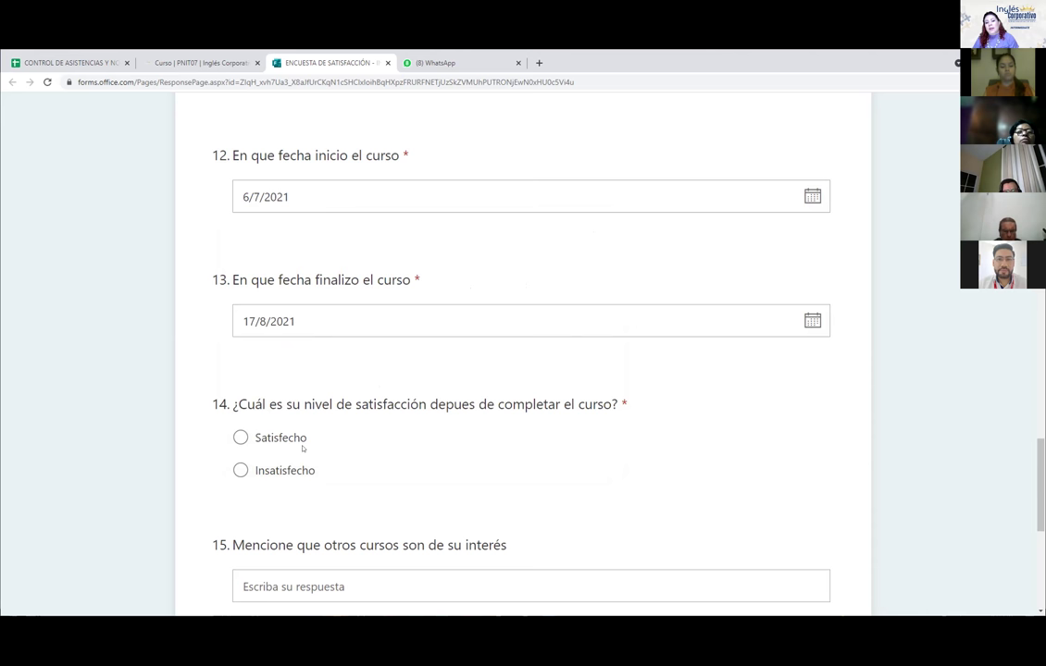
# - Examine the satisfaction, other courses of interest and comments questions, 14 to 16, at the end of the form
pyautogui.scroll(-2, 312, 438)
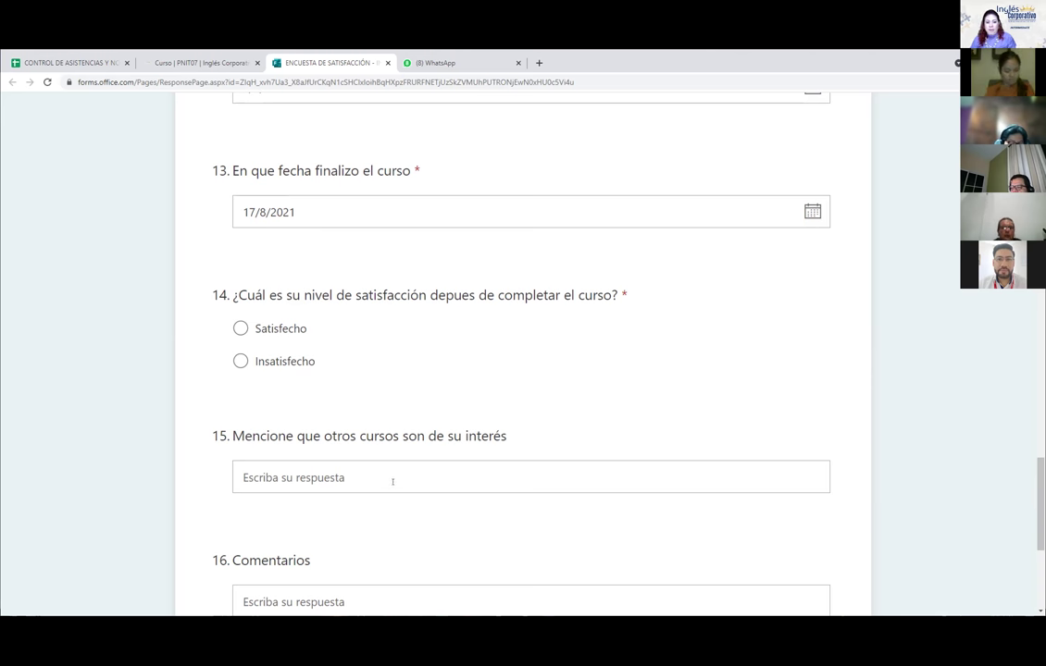
pyautogui.scroll(-2, 402, 468)
pyautogui.click(297, 315)
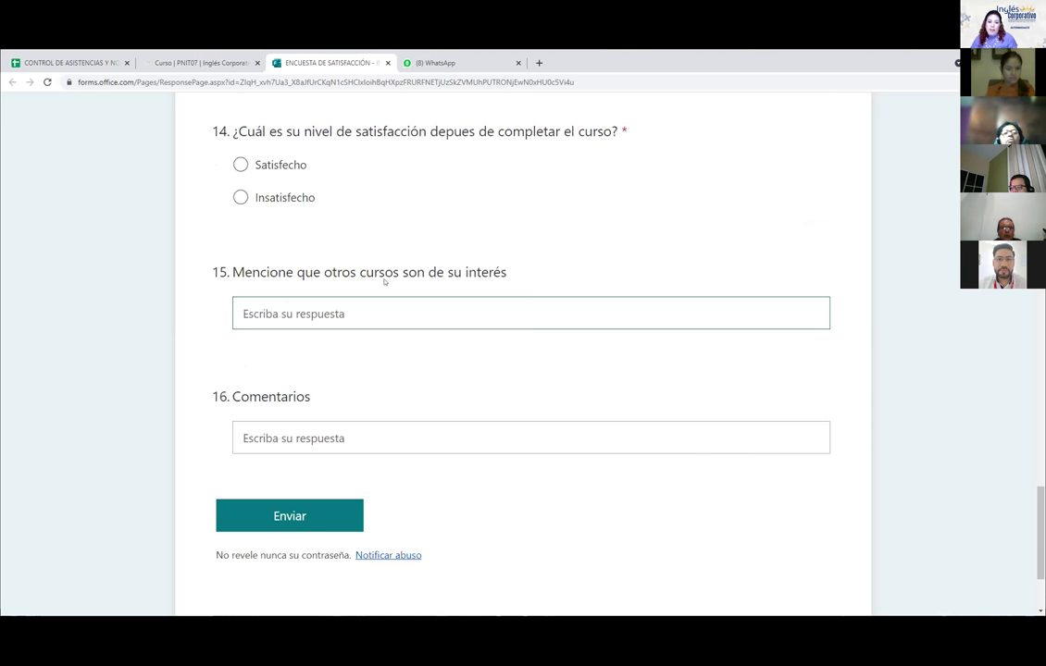
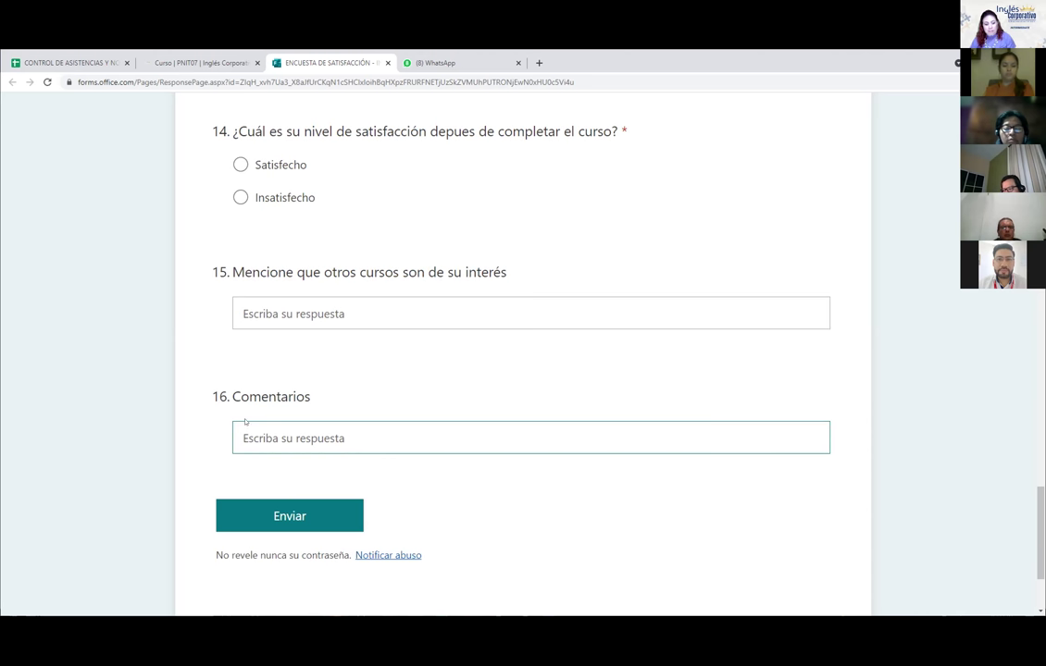
pyautogui.click(292, 454)
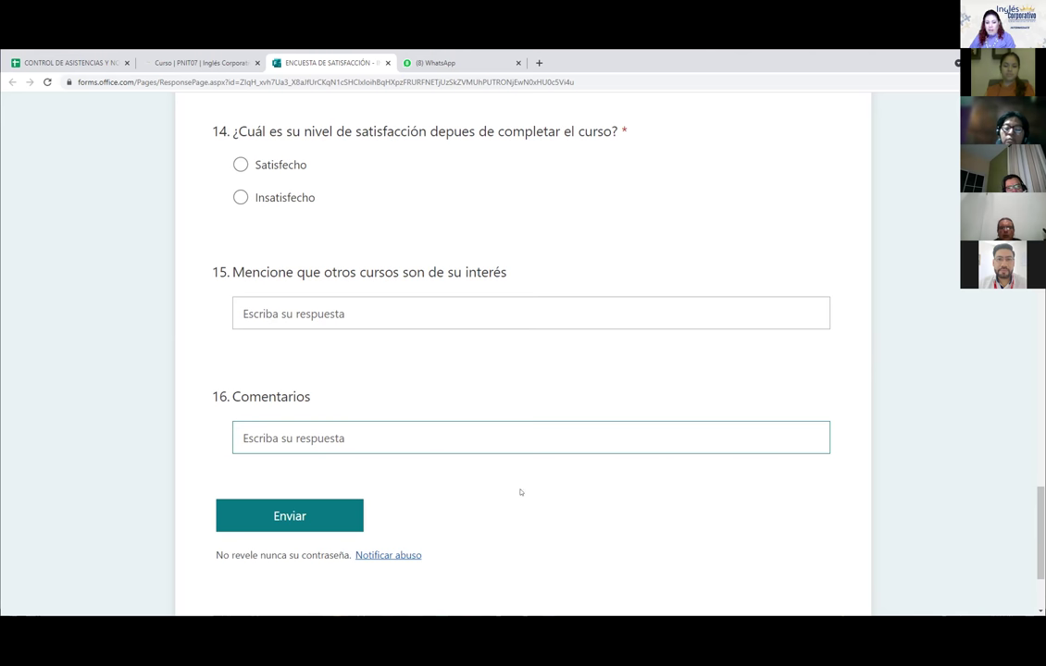
# - Review the whole survey from the start-order number in question 1 to the comments in question 16 for unanswered fields
pyautogui.scroll(4, 528, 487)
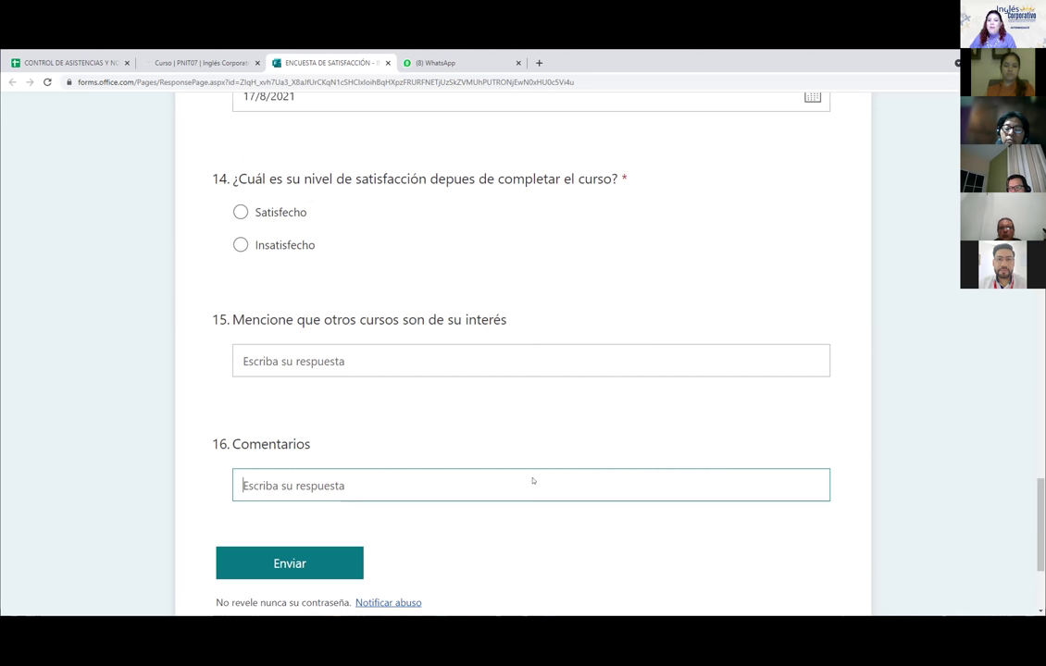
pyautogui.scroll(6, 513, 444)
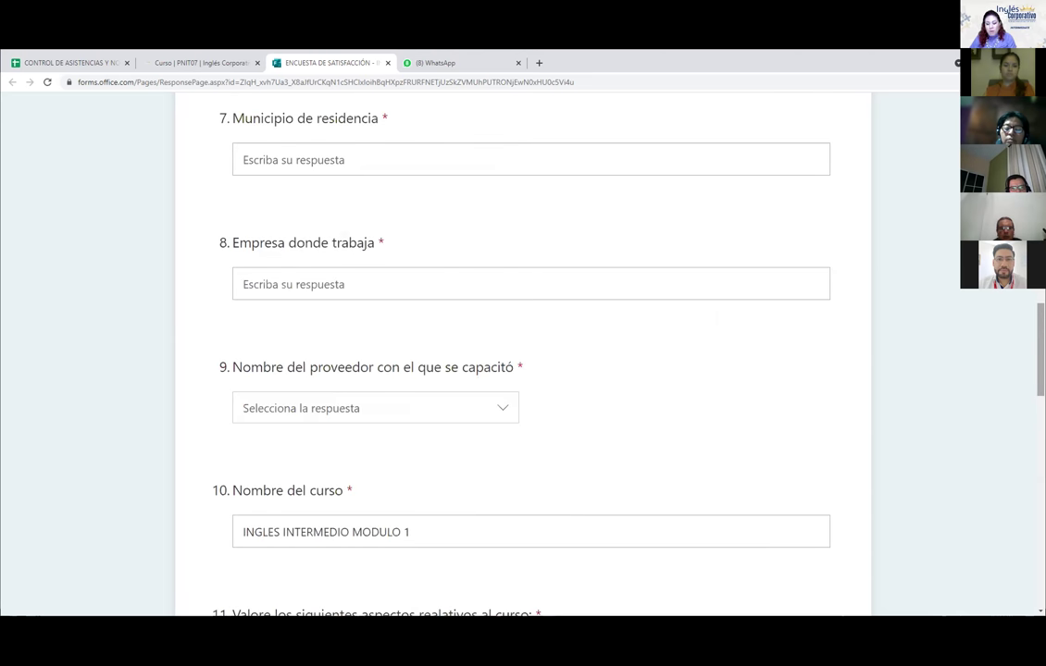
pyautogui.scroll(10, 553, 423)
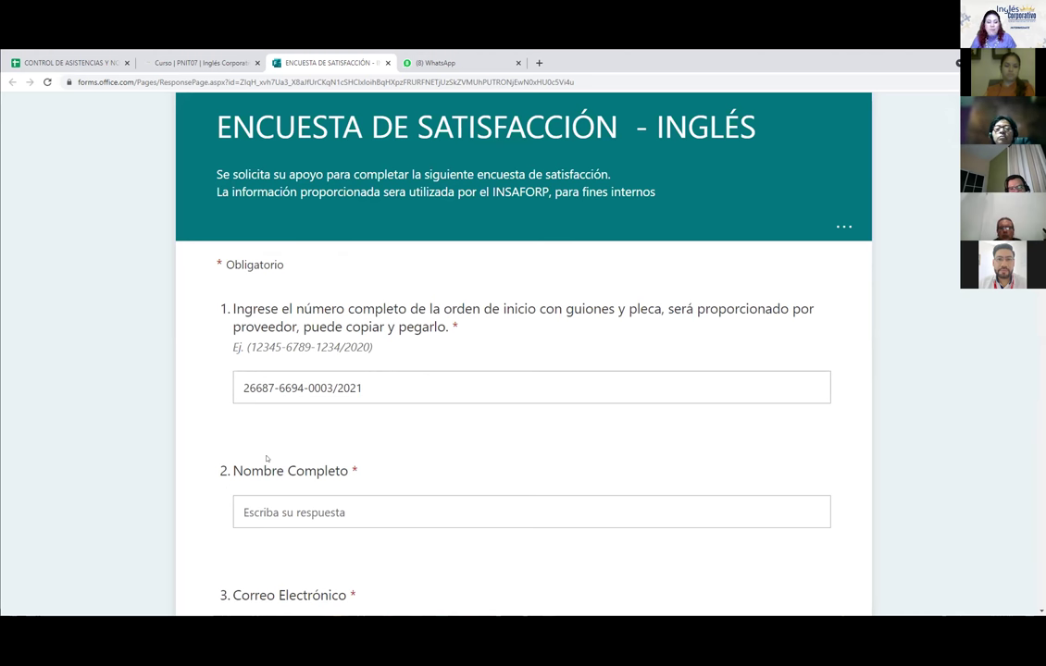
pyautogui.click(347, 509)
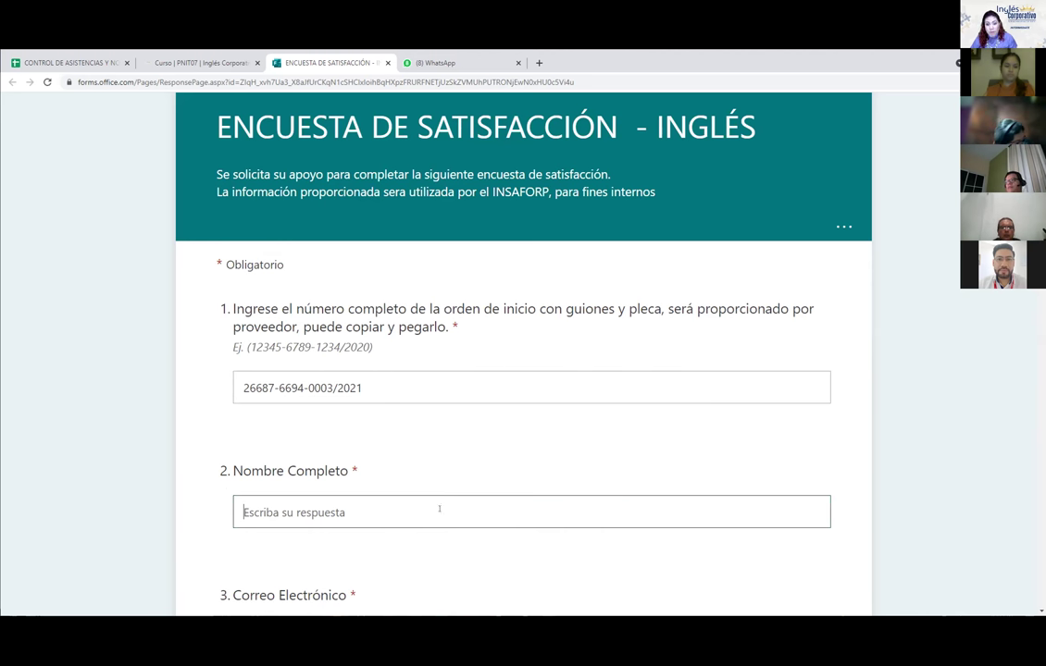
pyautogui.scroll(-2, 454, 527)
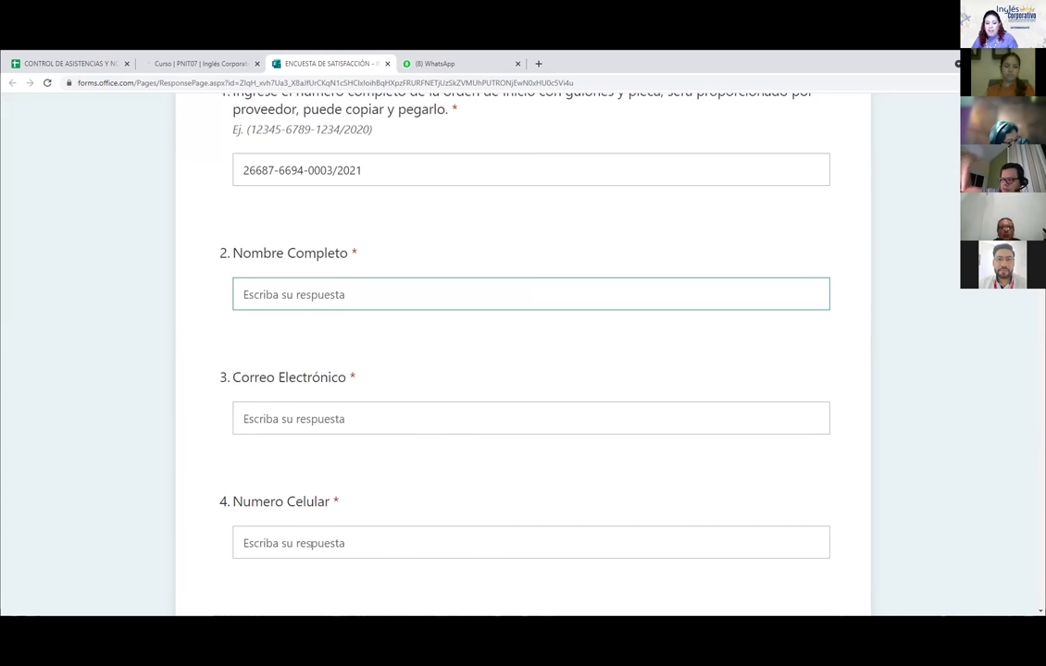
pyautogui.scroll(-4, 319, 539)
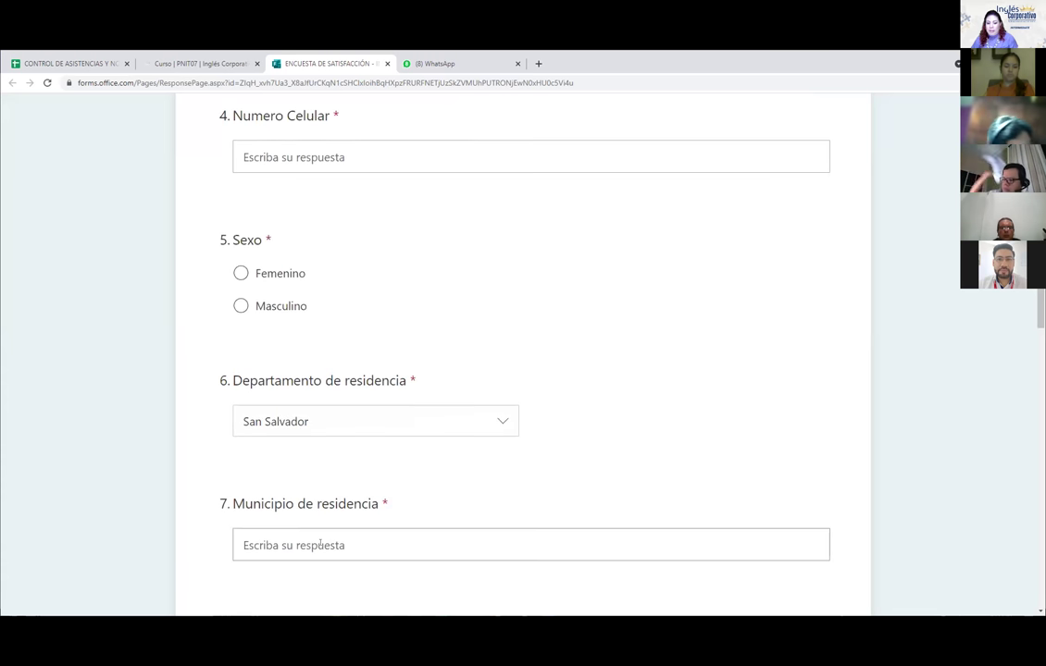
pyautogui.scroll(-1, 319, 545)
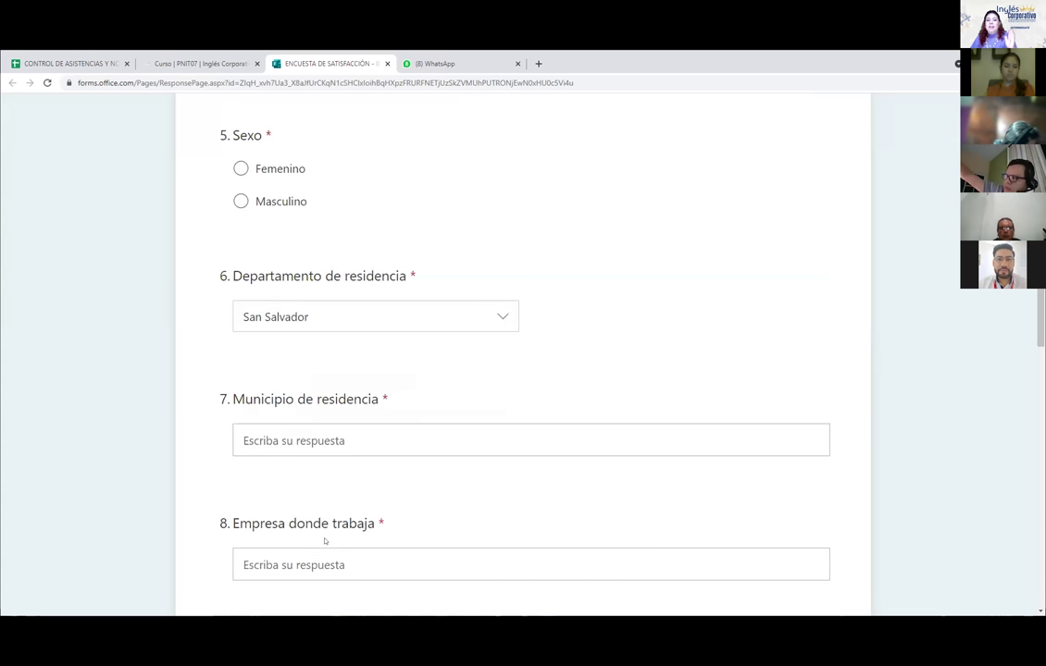
pyautogui.scroll(-4, 324, 540)
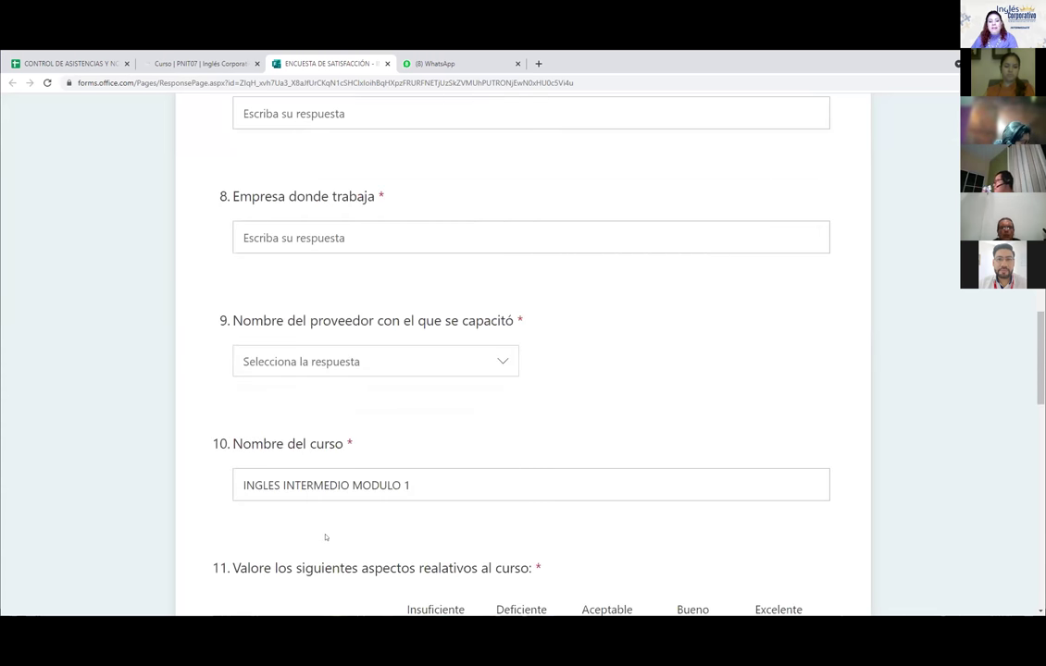
pyautogui.scroll(-5, 326, 539)
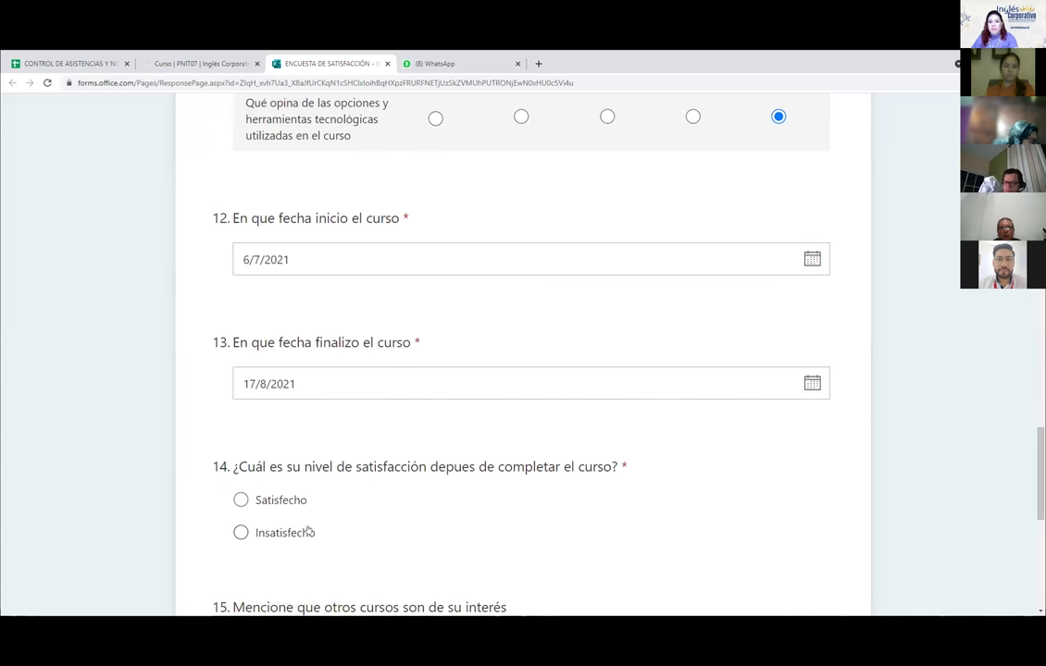
pyautogui.scroll(-4, 495, 458)
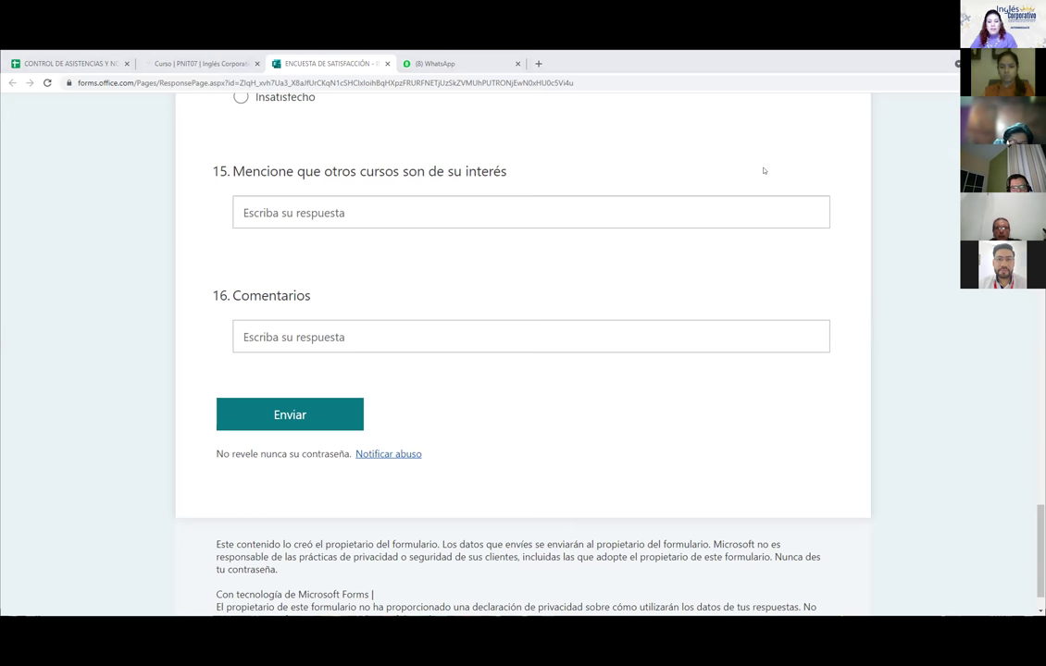
# - Choose INGLES CORPORATIVO (REGAL INTERNATIONAL, S.A. DE C.V.) as the training provider in question 9
pyautogui.scroll(5, 369, 235)
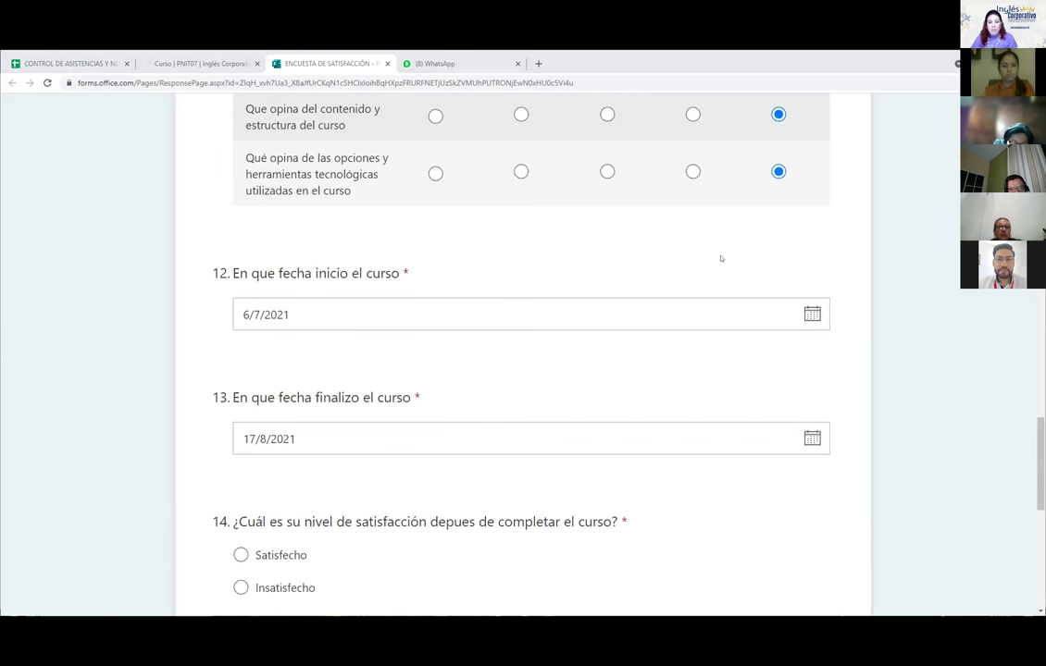
pyautogui.scroll(4, 721, 257)
pyautogui.scroll(2, 435, 260)
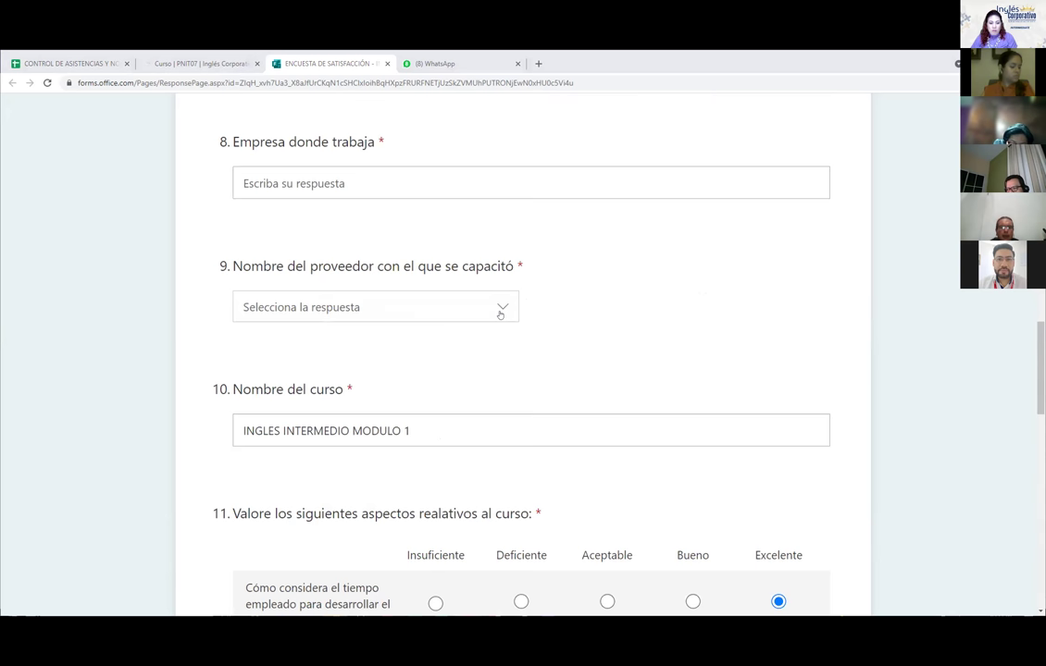
pyautogui.scroll(3, 478, 317)
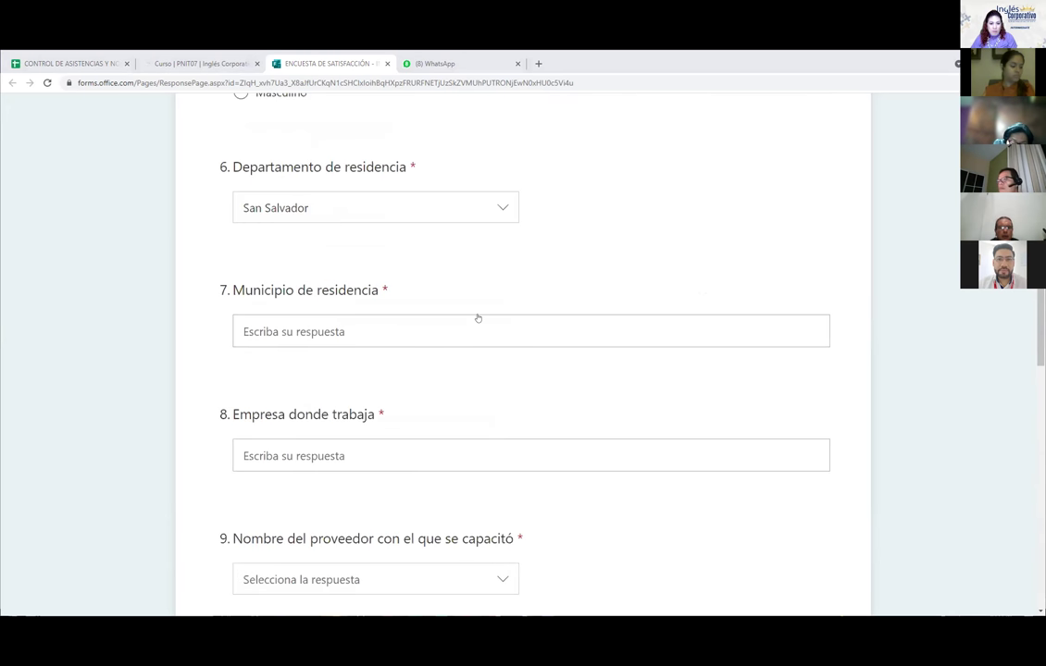
pyautogui.scroll(-4, 423, 405)
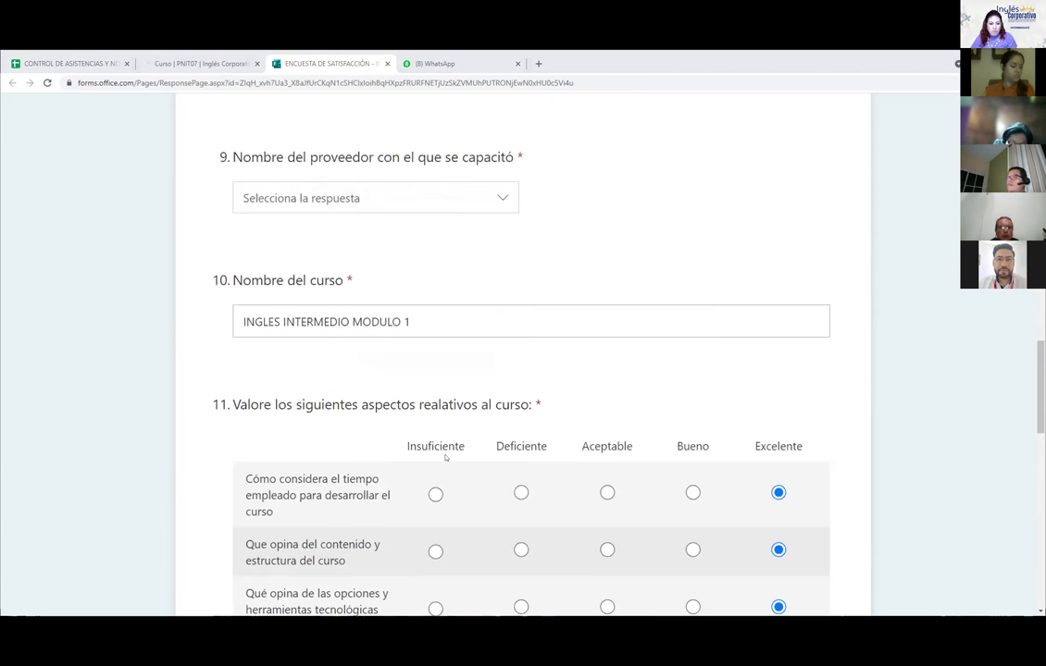
pyautogui.scroll(-1, 455, 367)
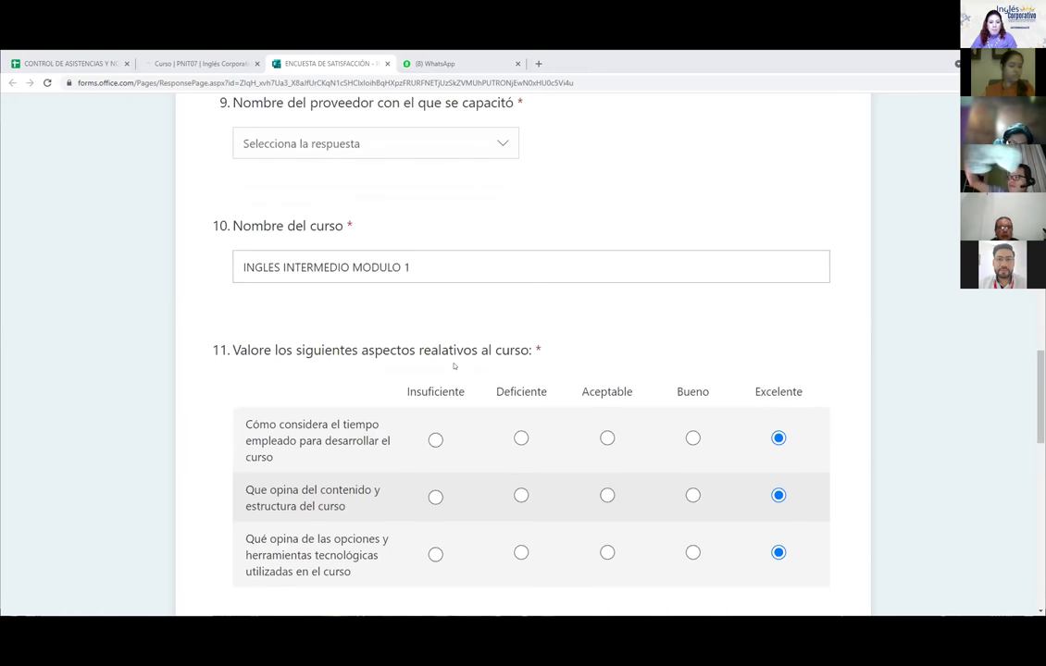
pyautogui.scroll(2, 453, 363)
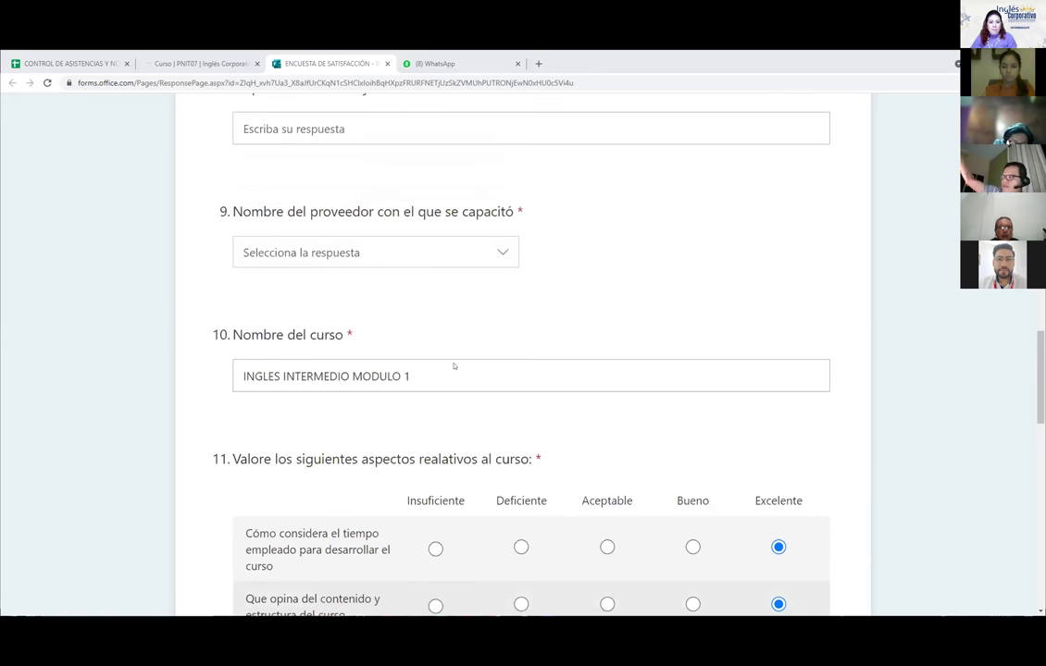
pyautogui.click(492, 255)
pyautogui.scroll(-1, 391, 466)
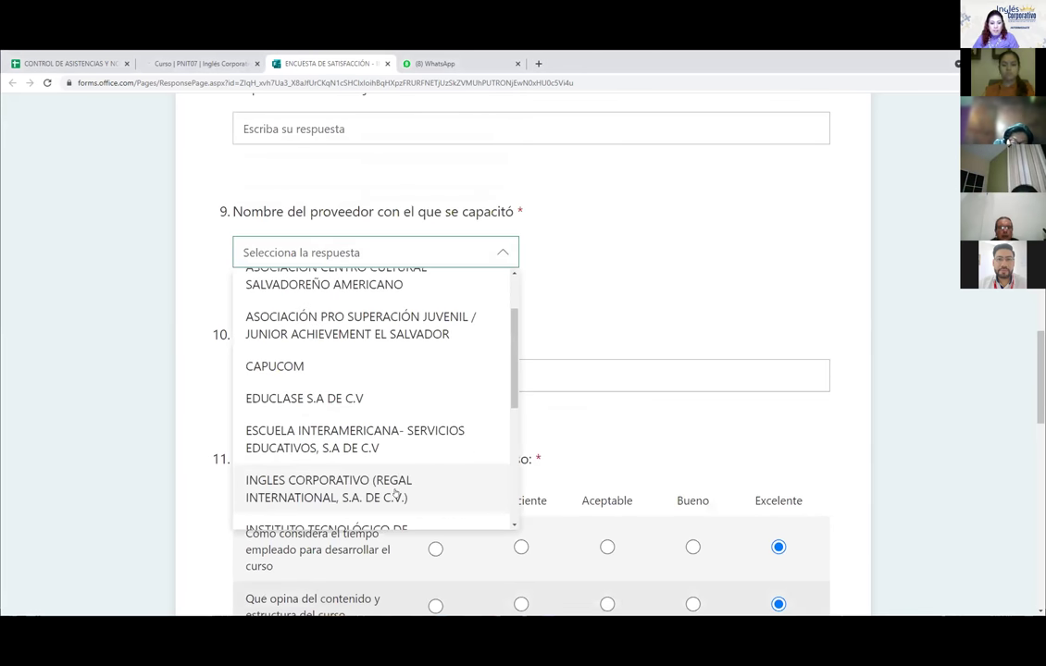
pyautogui.click(399, 486)
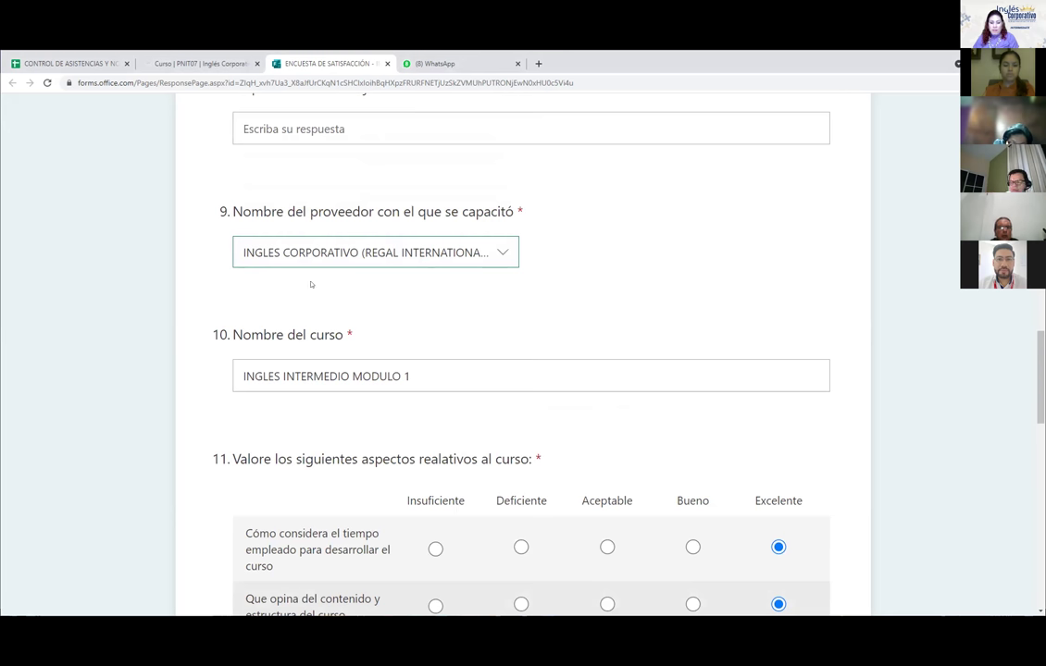
# - Review the answers around the provider question and highlight the course name entered in question 10
pyautogui.scroll(3, 336, 280)
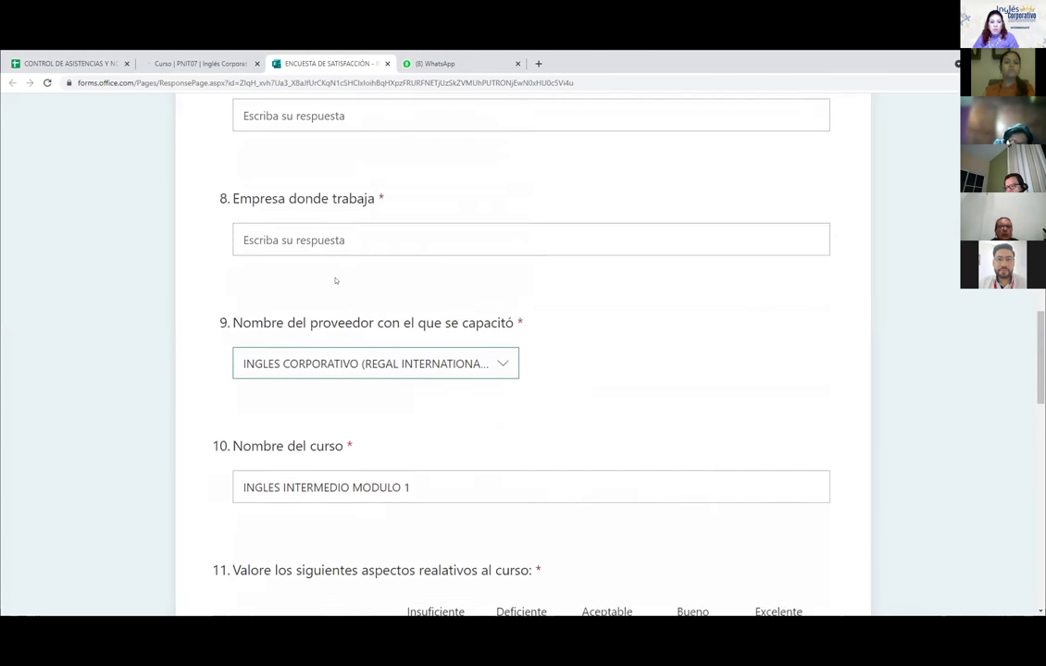
pyautogui.scroll(4, 335, 280)
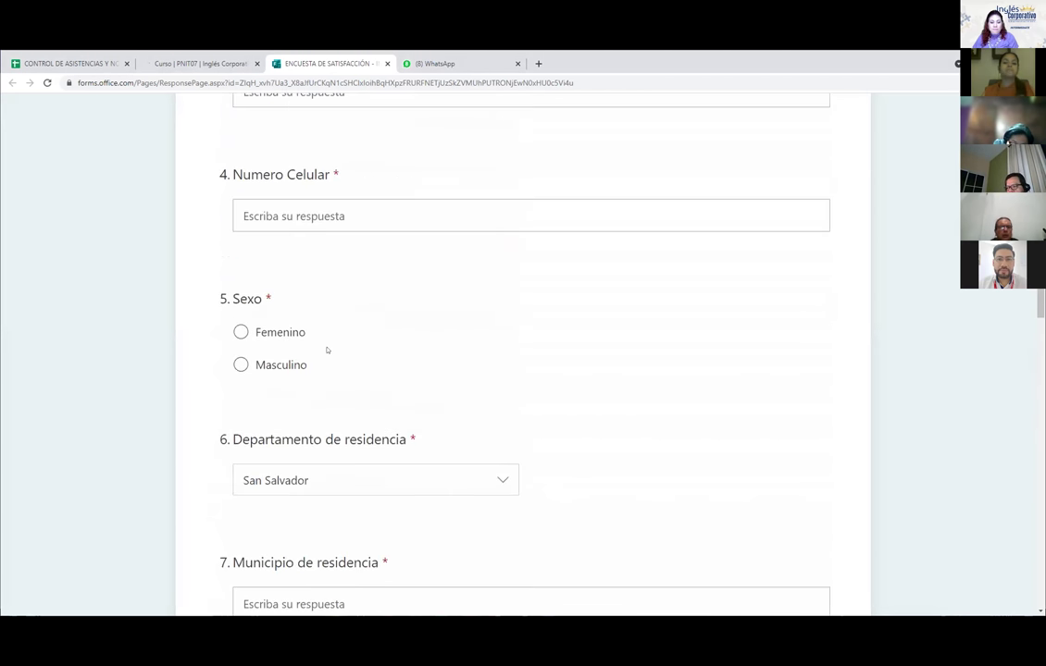
pyautogui.scroll(-9, 336, 386)
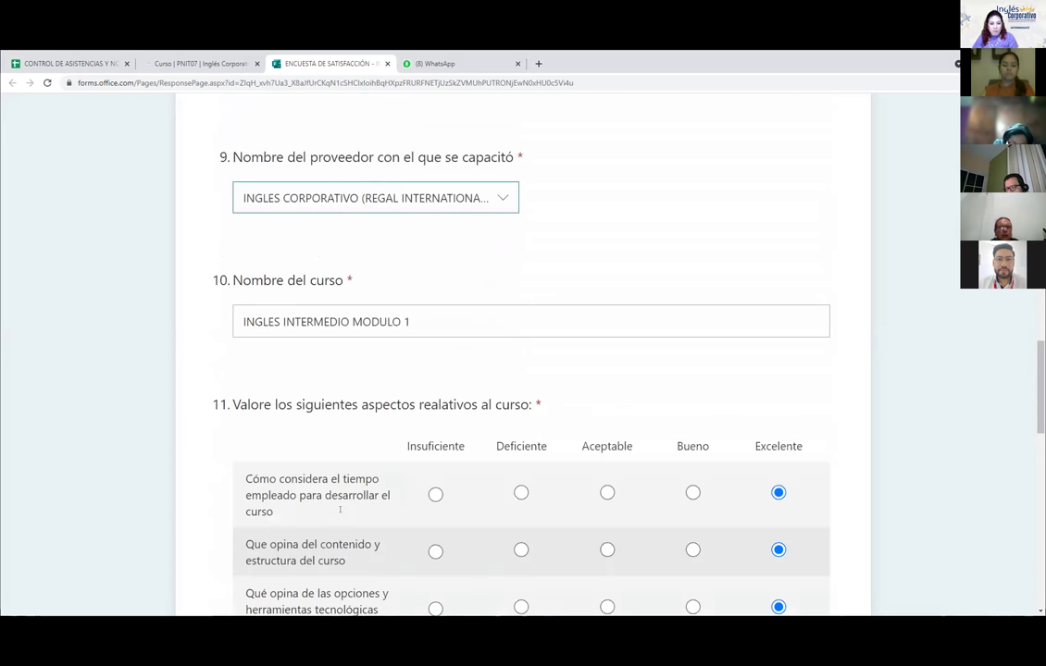
pyautogui.scroll(-2, 342, 506)
pyautogui.scroll(2, 342, 504)
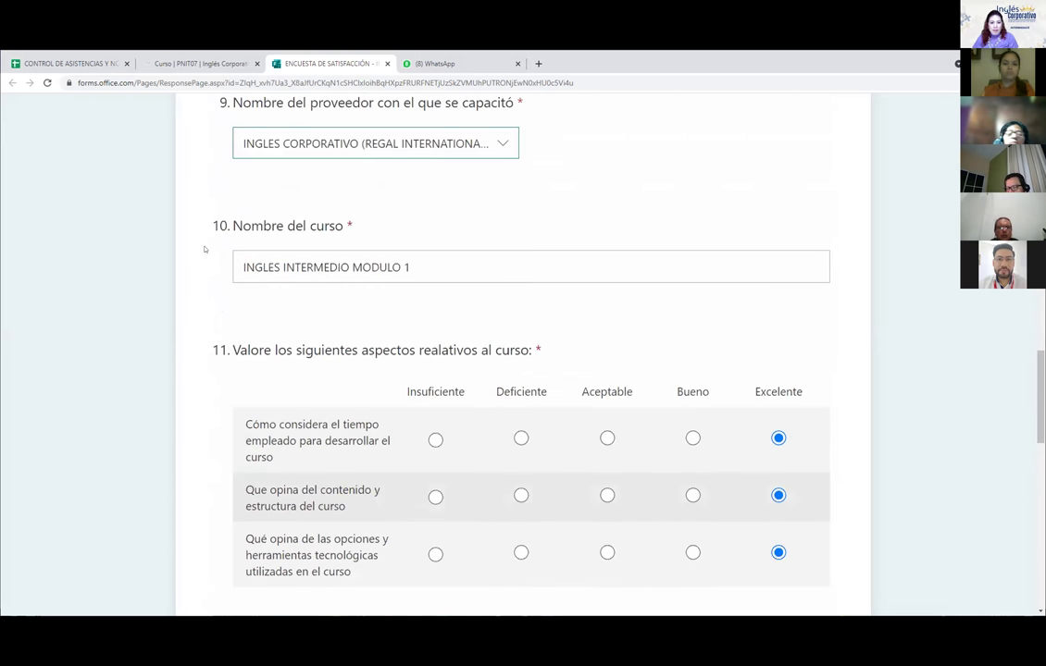
pyautogui.moveTo(234, 264); pyautogui.dragTo(475, 267)
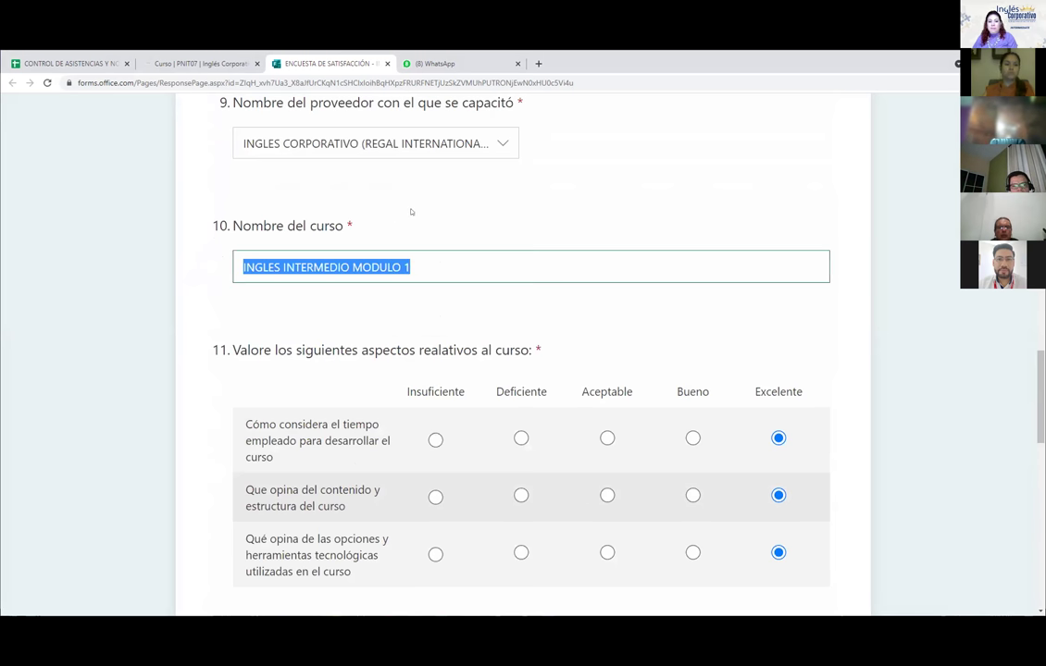
# - Copy the course name INGLES INTERMEDIO MODULO 1 from the course details in the WhatsApp message and return to question 10 of the survey
pyautogui.click(439, 69)
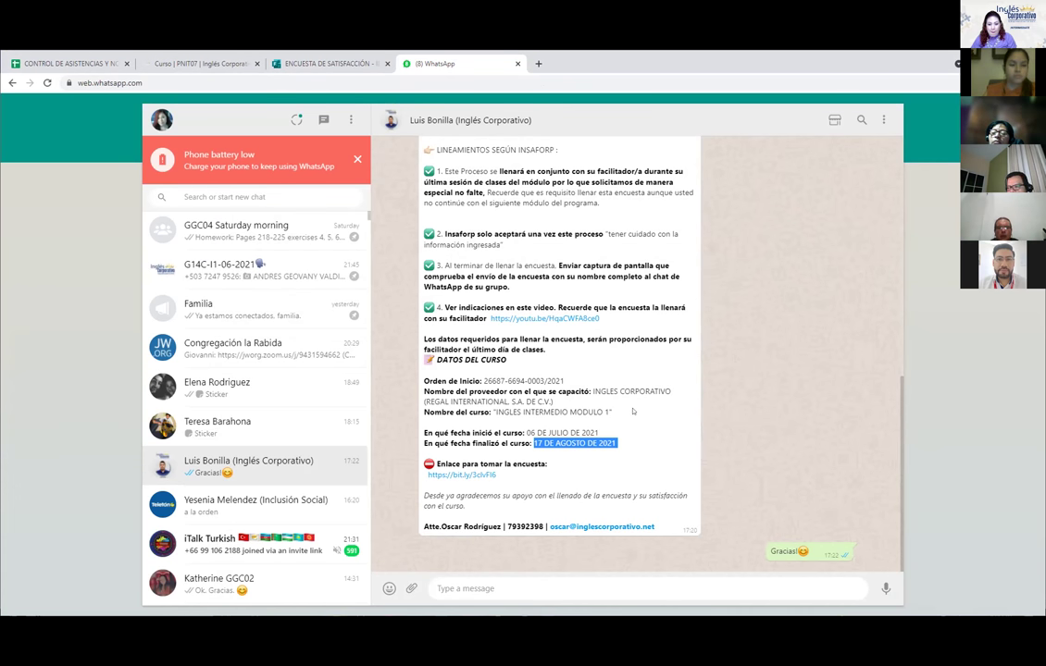
pyautogui.moveTo(534, 411); pyautogui.dragTo(611, 412)
pyautogui.moveTo(534, 412); pyautogui.dragTo(492, 412)
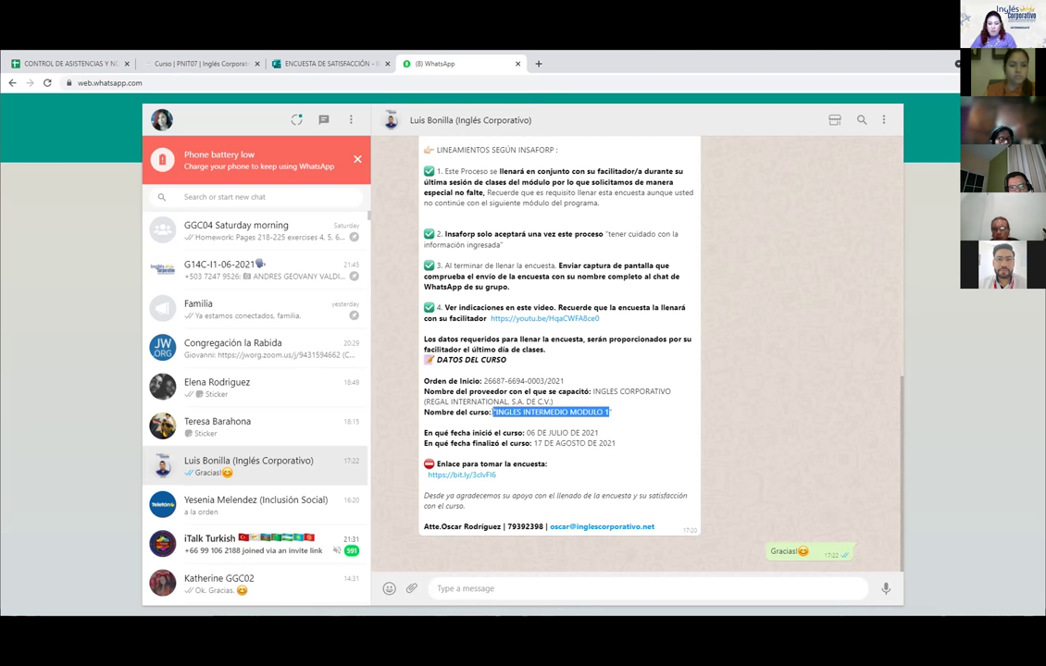
pyautogui.rightClick(523, 413)
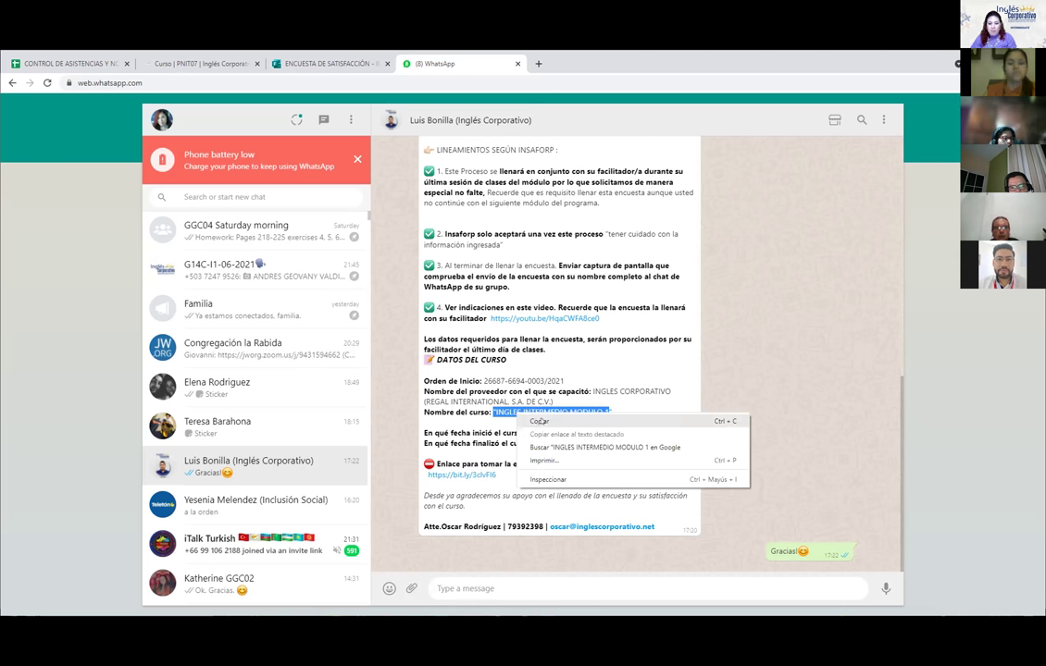
pyautogui.click(546, 424)
pyautogui.click(329, 63)
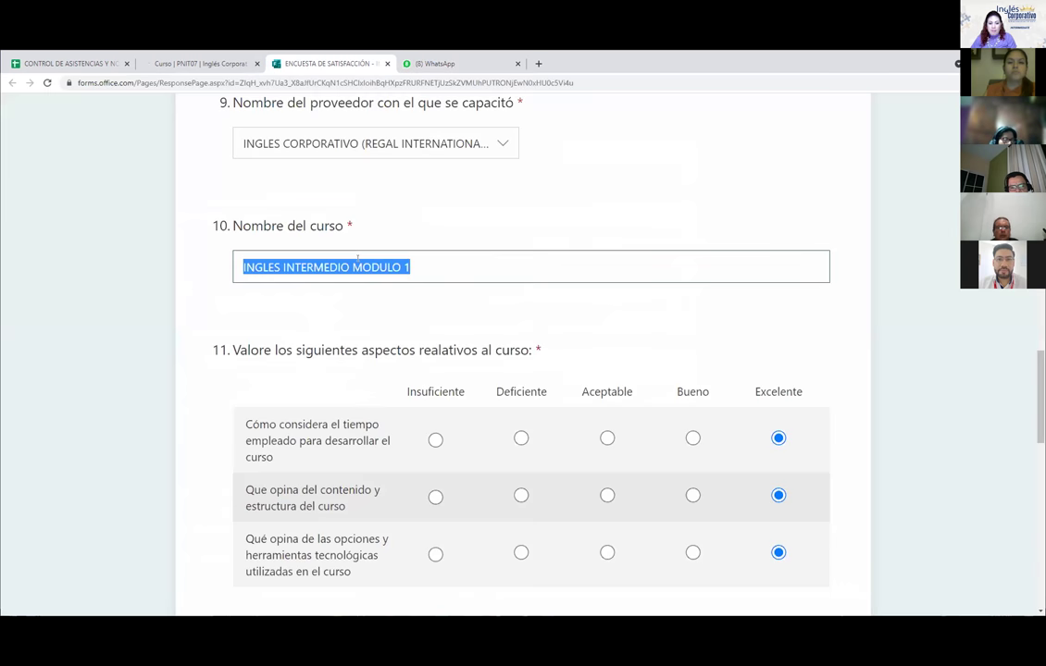
pyautogui.rightClick(379, 269)
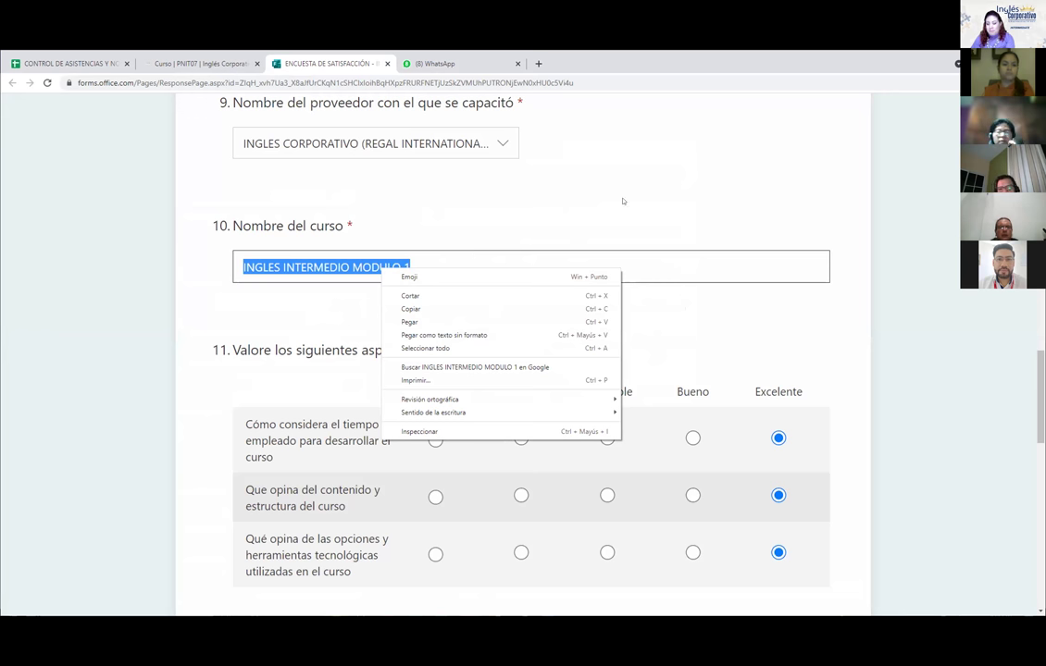
pyautogui.click(625, 226)
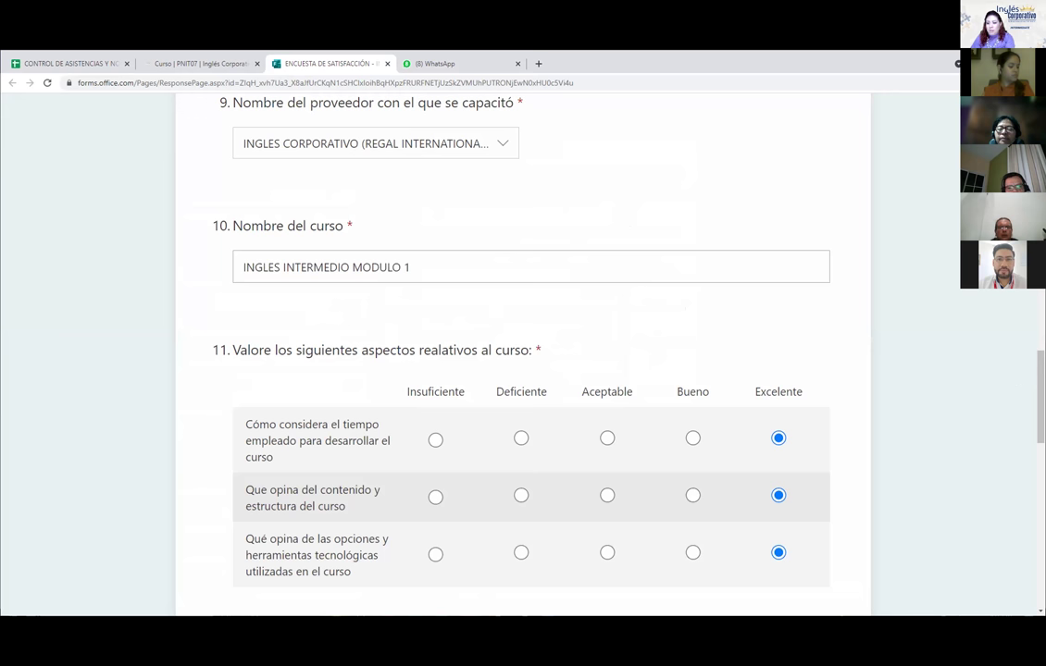
pyautogui.scroll(-15, 522, 352)
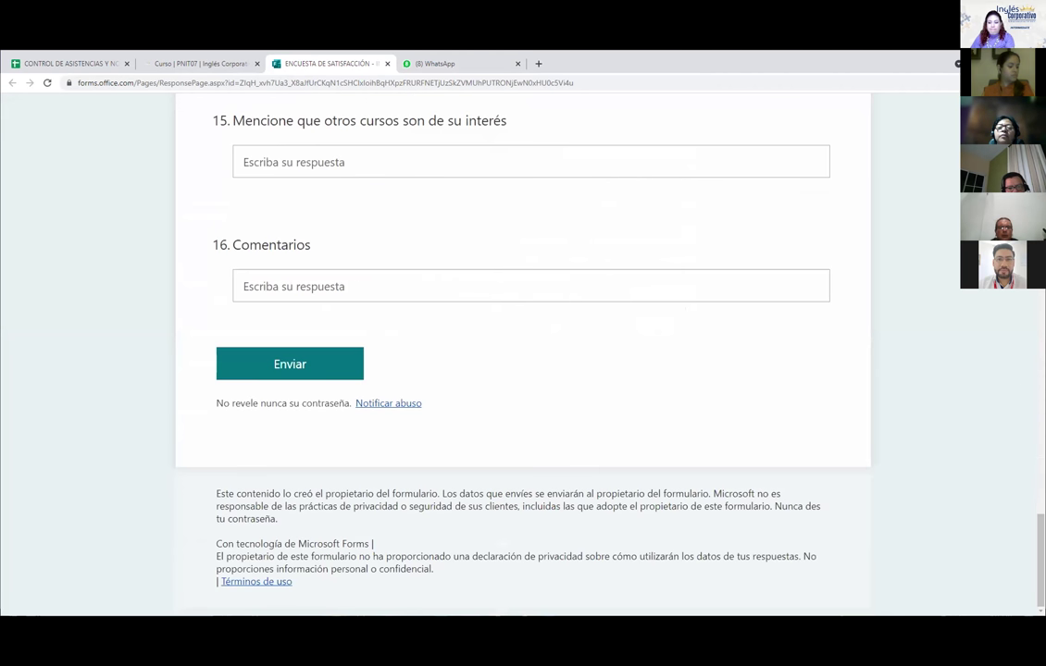
pyautogui.scroll(3, 523, 352)
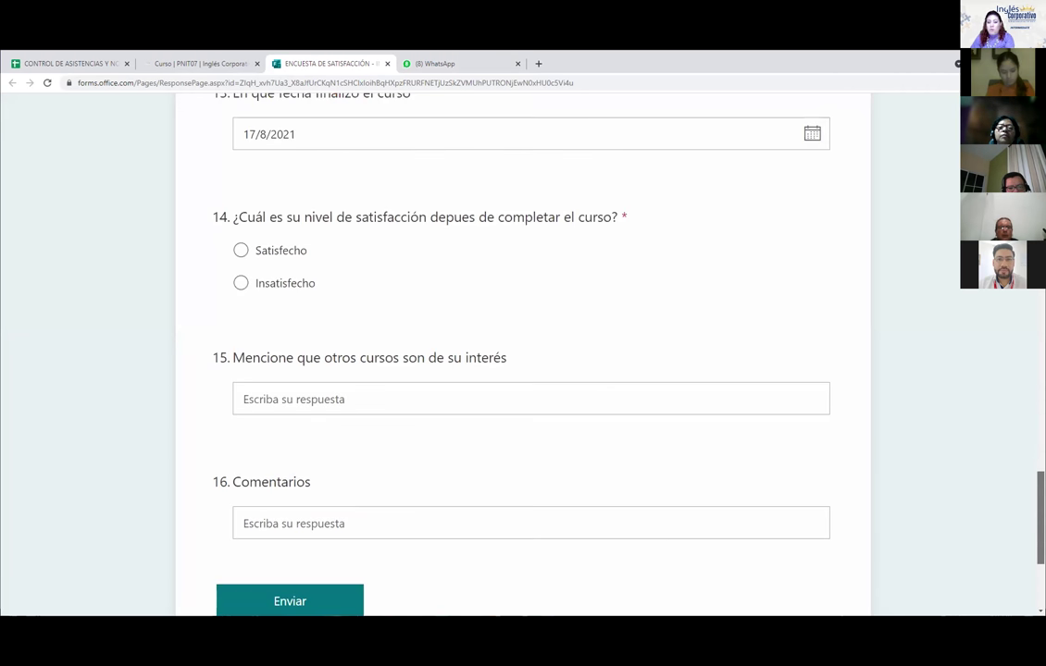